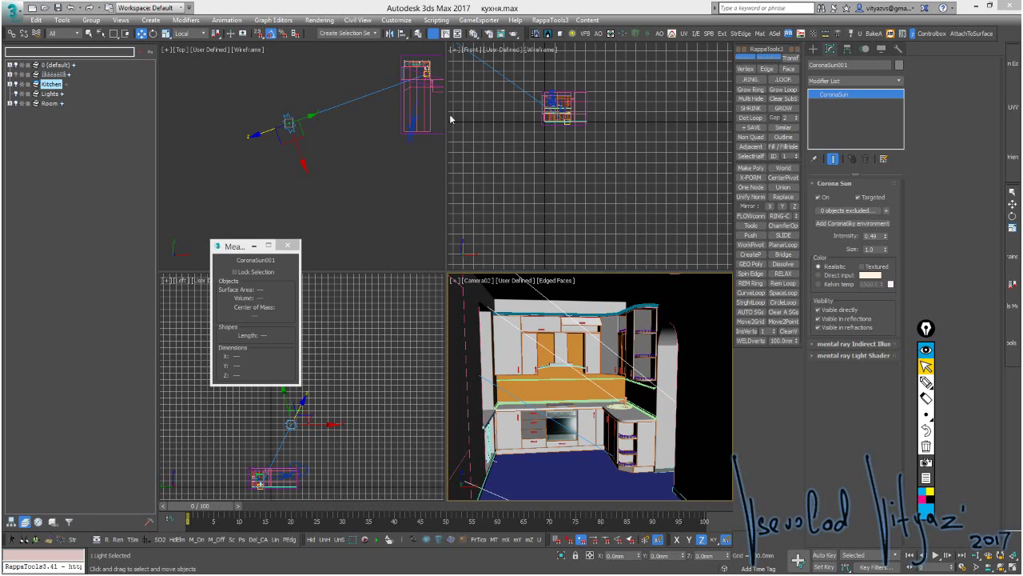
- Open the Camera02 viewport's right-click menu and dismiss it without choosing anything
right_click(534, 317)
click(500, 379)
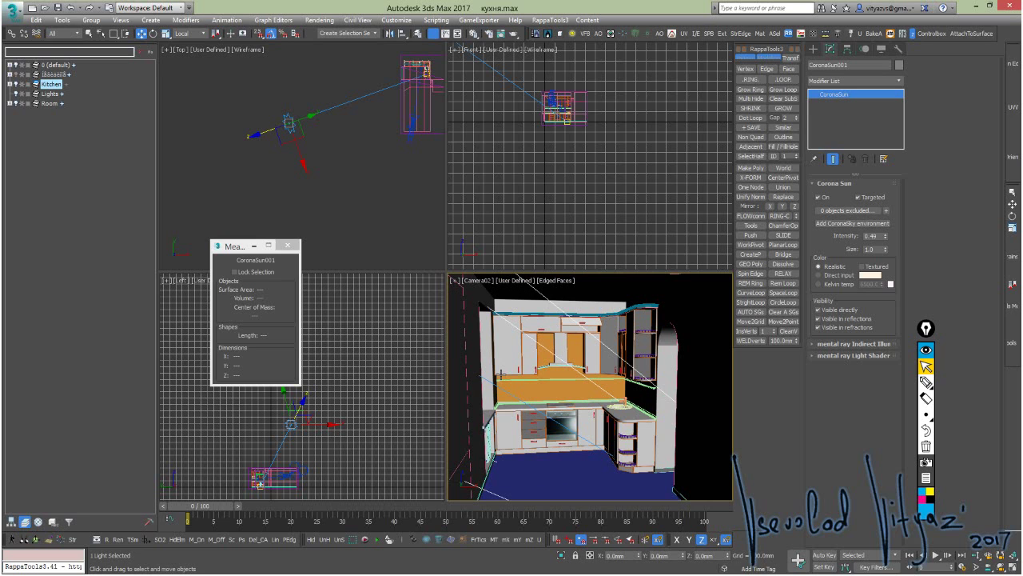
- Make the view a maximized Perspective viewport, then bring up the VK 'Моя мебель' album
key(p)
key(alt+w)
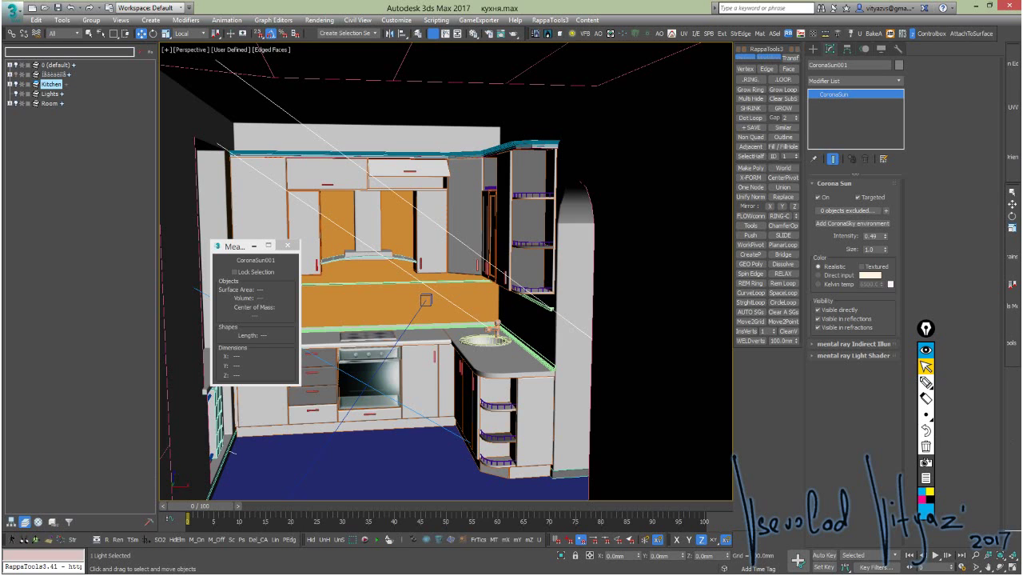
key(alt+Tab)
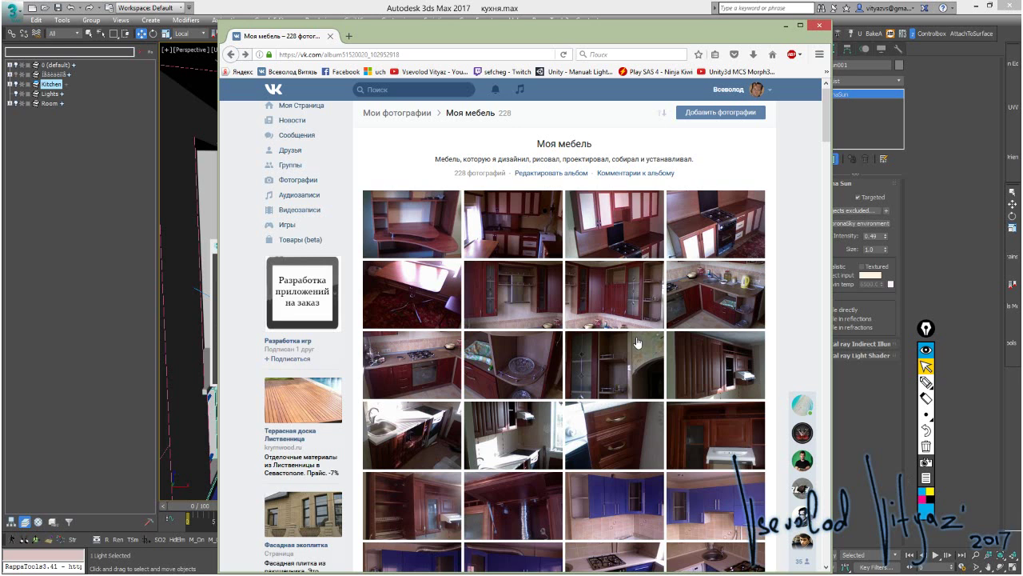
- Scroll the 'Моя мебель' thumbnails down to the cream-and-brown kitchen photos
scroll(637, 341, down, 1)
scroll(637, 340, down, 10)
scroll(637, 341, down, 4)
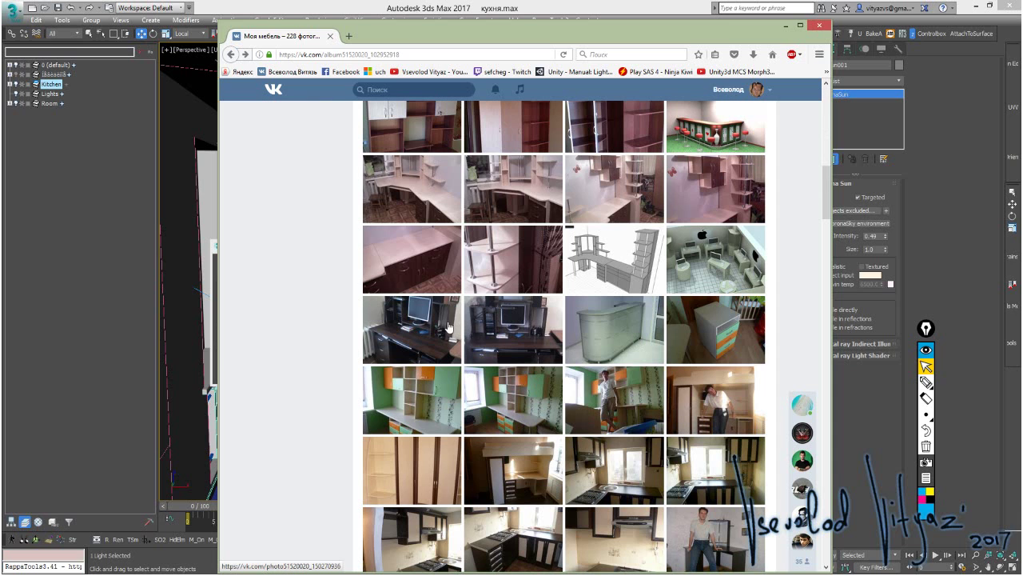
scroll(441, 327, up, 3)
scroll(441, 327, up, 2)
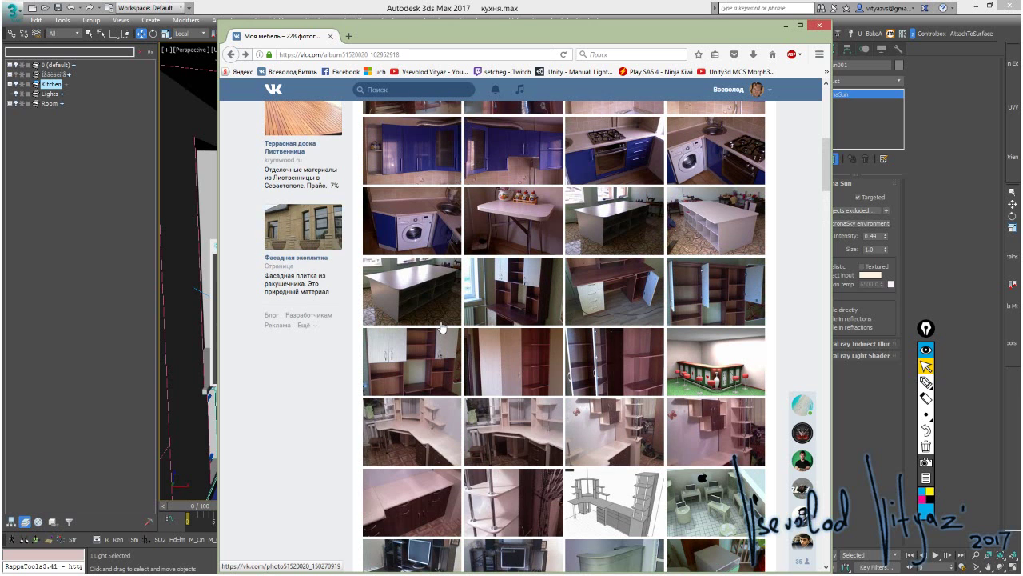
scroll(441, 326, down, 2)
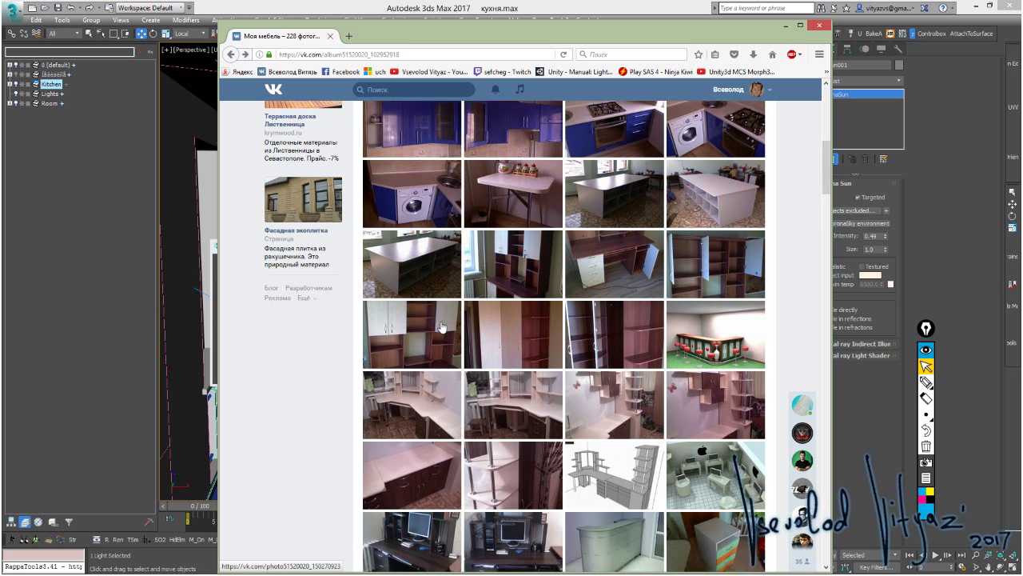
scroll(442, 326, down, 3)
scroll(441, 326, down, 3)
scroll(441, 326, down, 3)
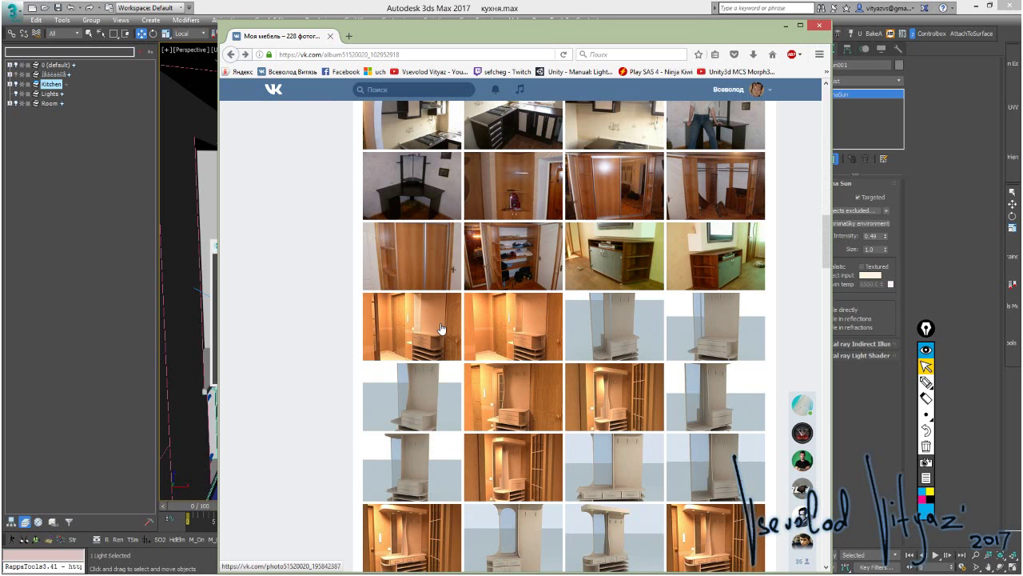
scroll(442, 328, down, 2)
scroll(441, 327, down, 3)
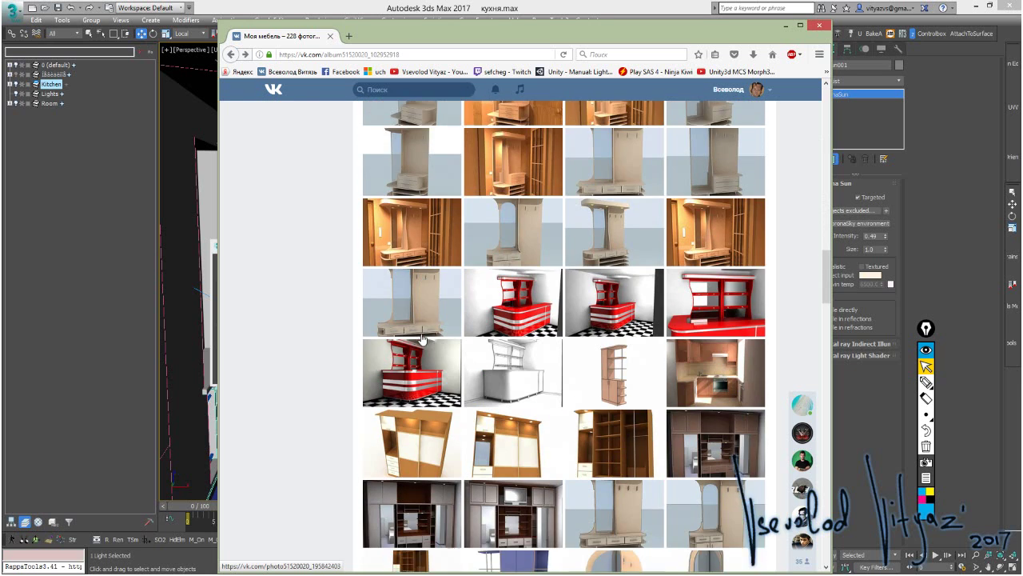
scroll(441, 328, down, 3)
scroll(422, 339, down, 3)
scroll(422, 339, down, 1)
scroll(422, 339, down, 1)
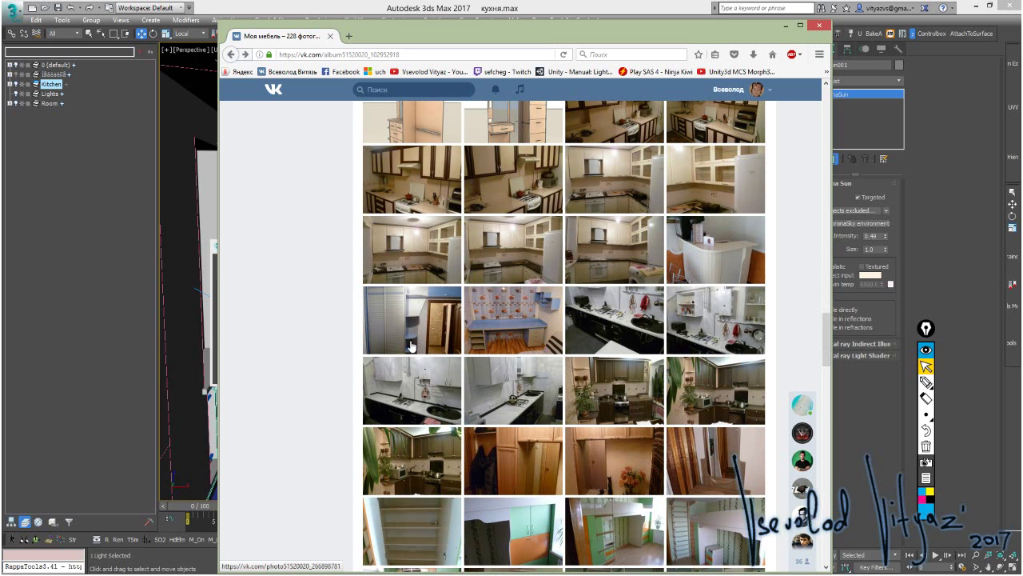
scroll(410, 345, down, 2)
scroll(410, 345, down, 2)
scroll(410, 345, up, 5)
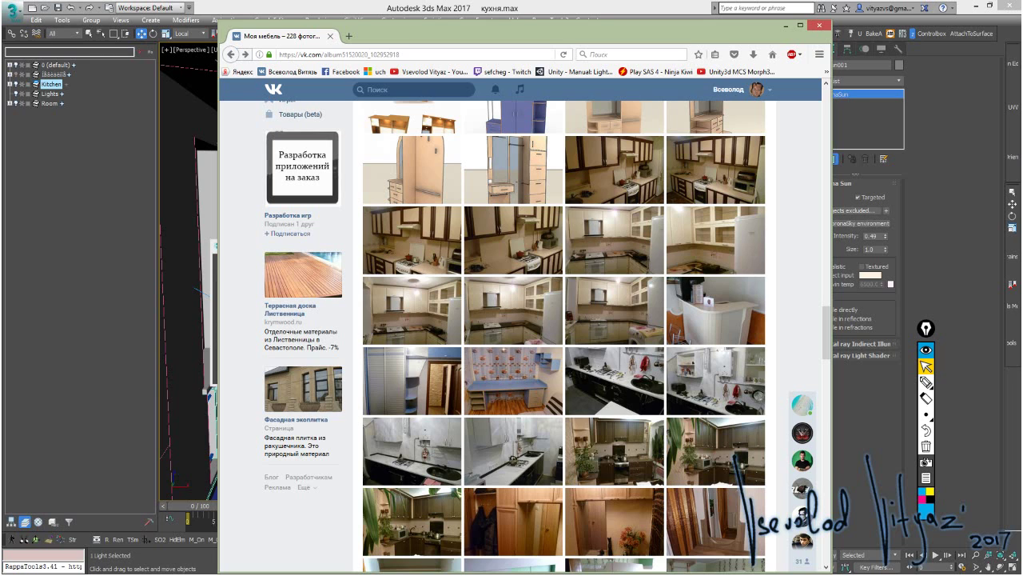
- Bring 3ds Max forward and zoom in and out over the kitchen's cabinets and countertop
click(591, 5)
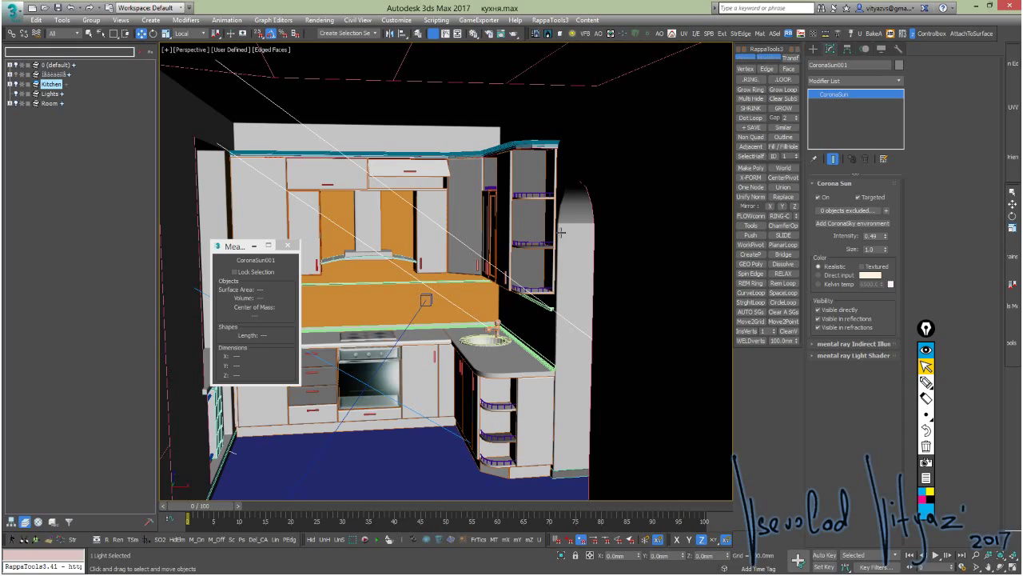
scroll(552, 224, up, 5)
scroll(530, 210, down, 2)
scroll(511, 214, down, 2)
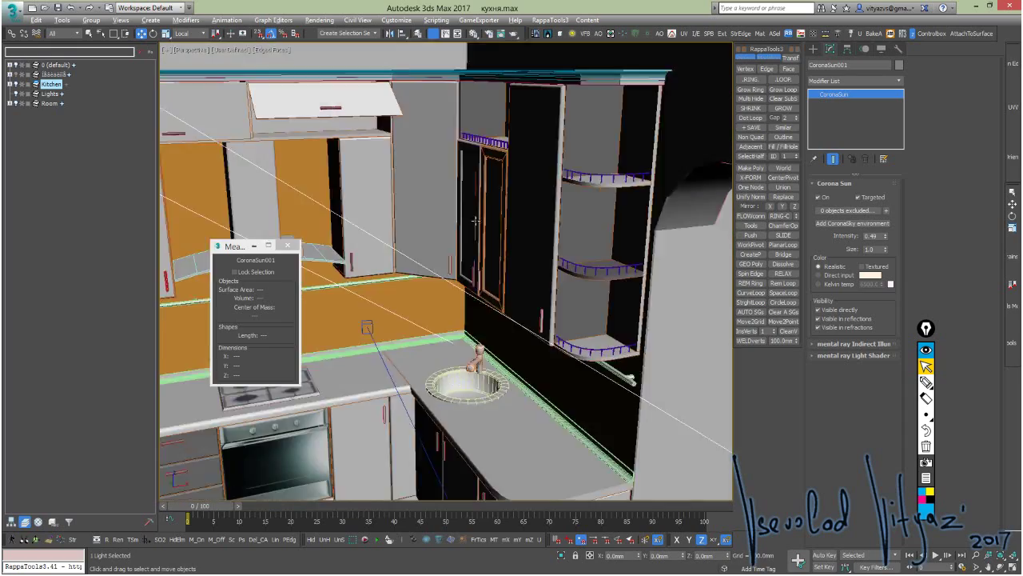
scroll(464, 223, down, 2)
scroll(444, 224, down, 2)
scroll(423, 226, down, 1)
scroll(406, 228, down, 2)
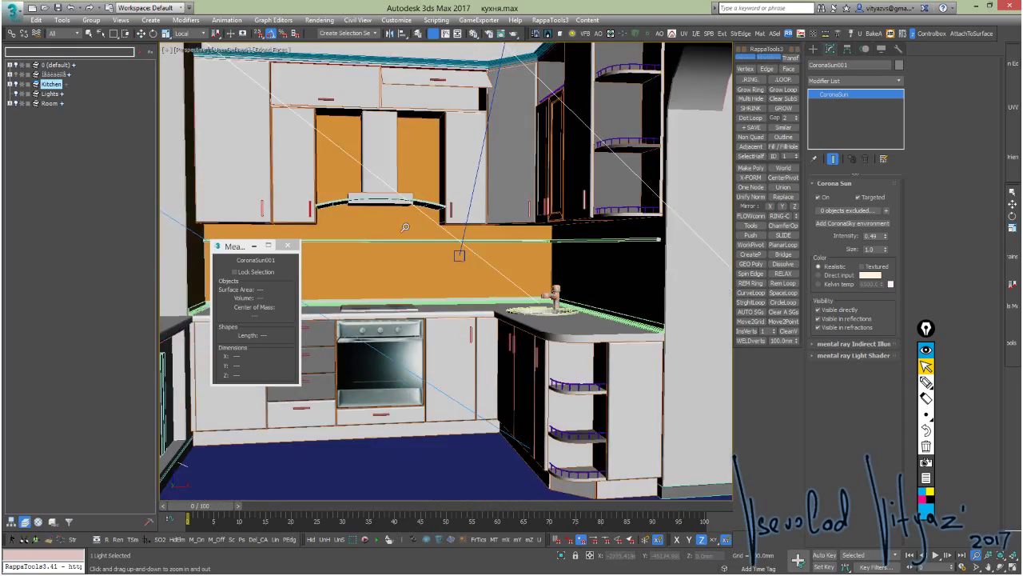
scroll(423, 228, down, 2)
scroll(472, 220, down, 1)
scroll(462, 232, up, 3)
scroll(462, 234, up, 3)
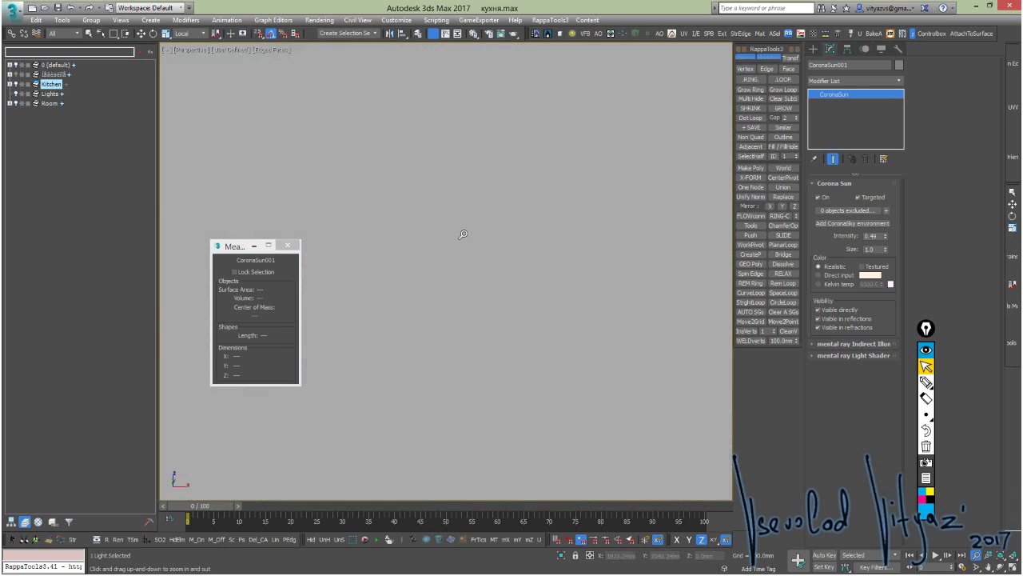
scroll(462, 235, down, 4)
scroll(471, 224, down, 1)
scroll(472, 200, up, 1)
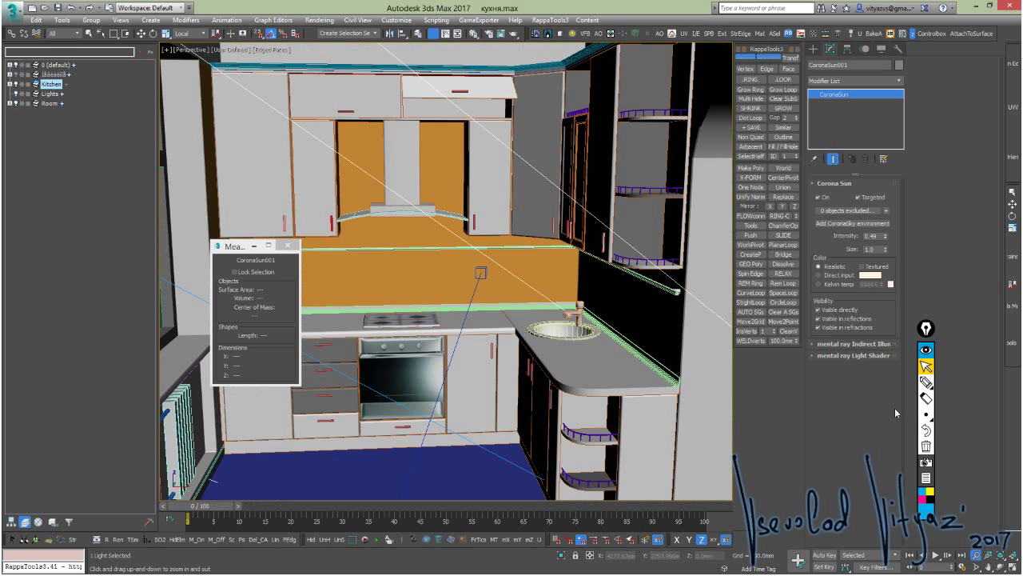
scroll(617, 302, up, 2)
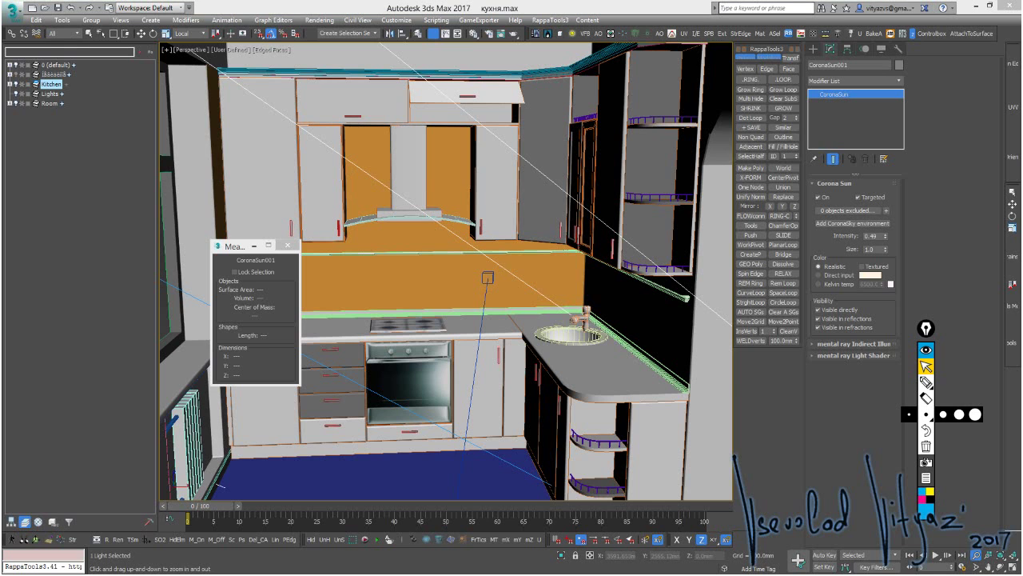
- Return to the 'Моя мебель' album and scroll through its kitchen thumbnails
key(alt+Tab)
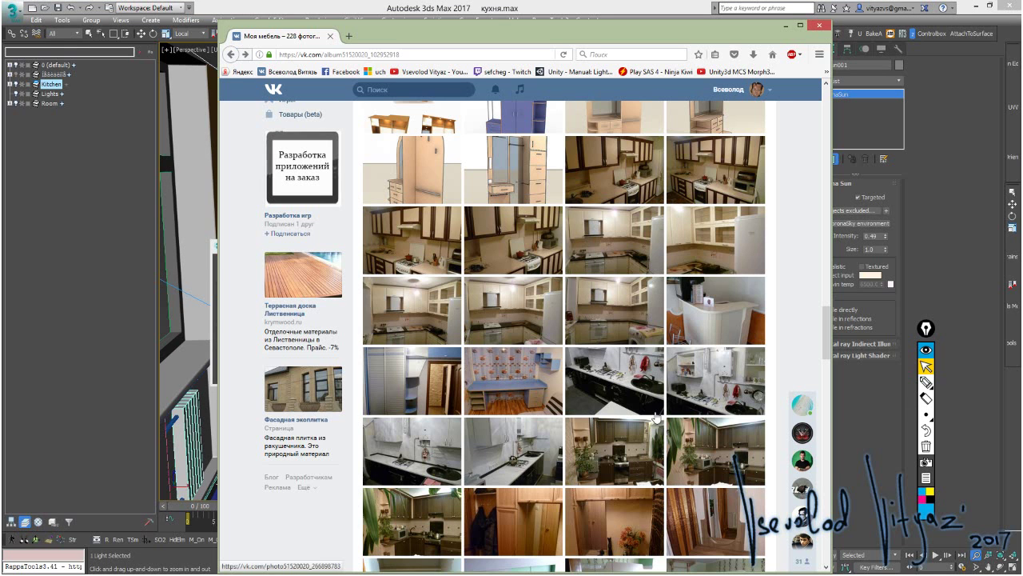
scroll(693, 306, down, 3)
scroll(694, 306, up, 3)
scroll(694, 308, down, 1)
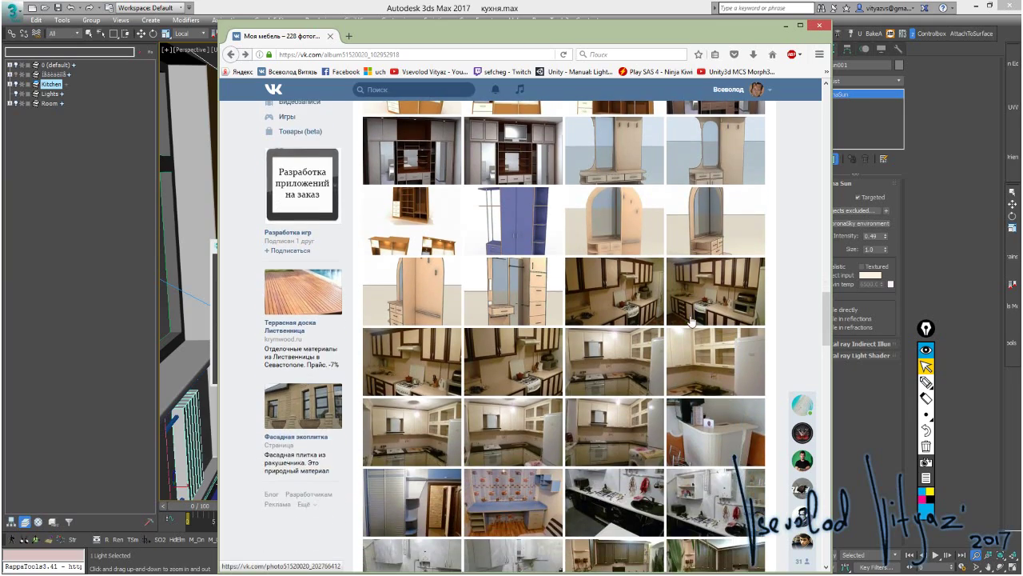
scroll(692, 318, up, 1)
scroll(692, 319, up, 2)
scroll(691, 321, up, 3)
scroll(691, 321, up, 5)
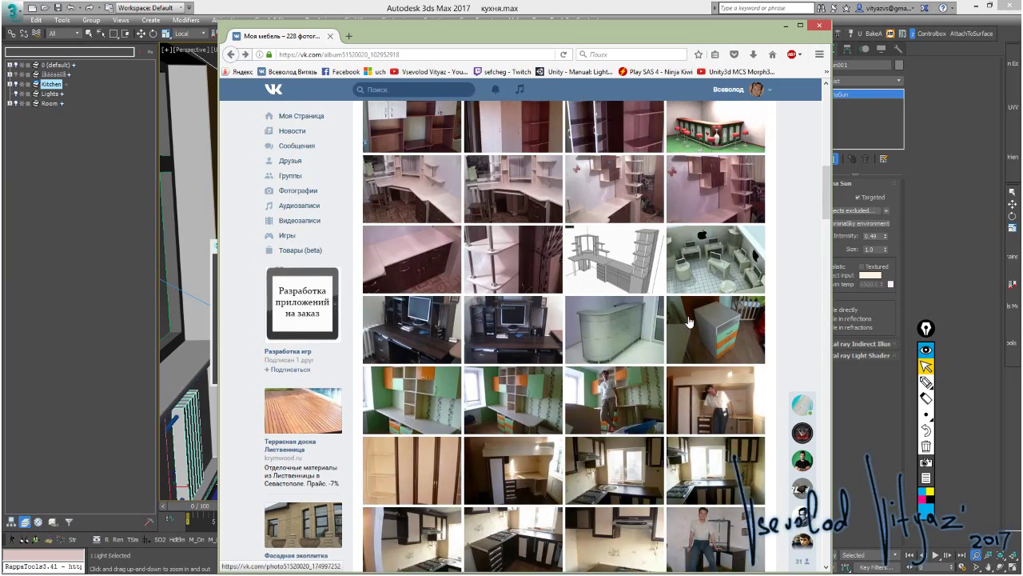
scroll(689, 322, up, 5)
scroll(689, 322, up, 4)
scroll(719, 264, down, 3)
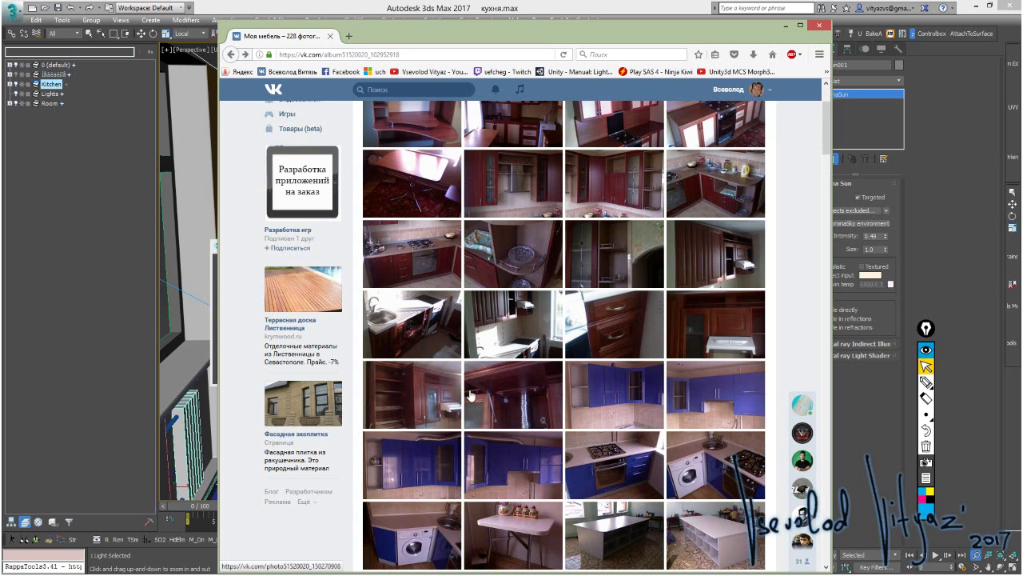
scroll(646, 219, down, 3)
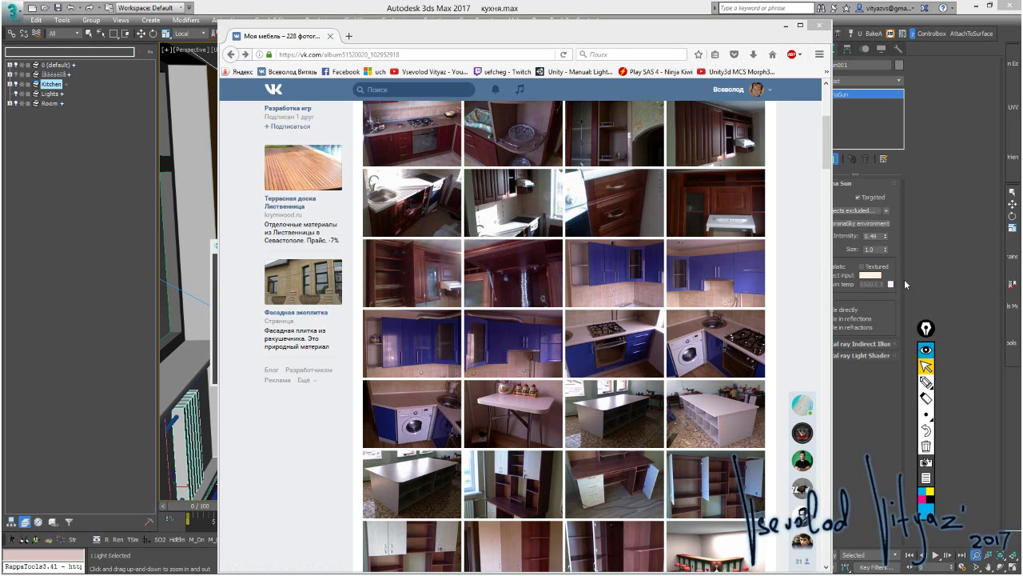
scroll(779, 256, up, 5)
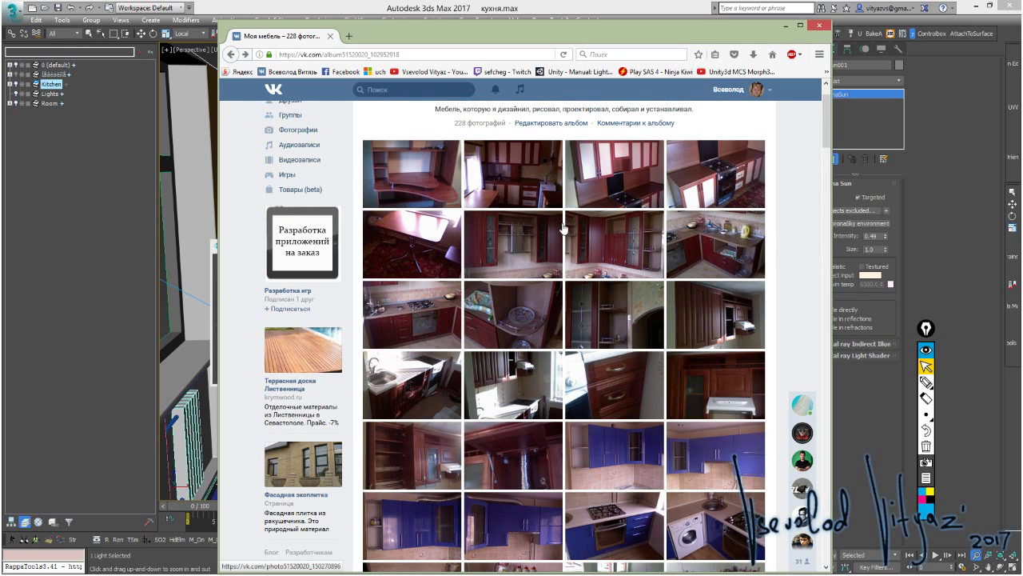
- View the kitchen photos one by one, then close the browser and switch to PRO100
click(500, 248)
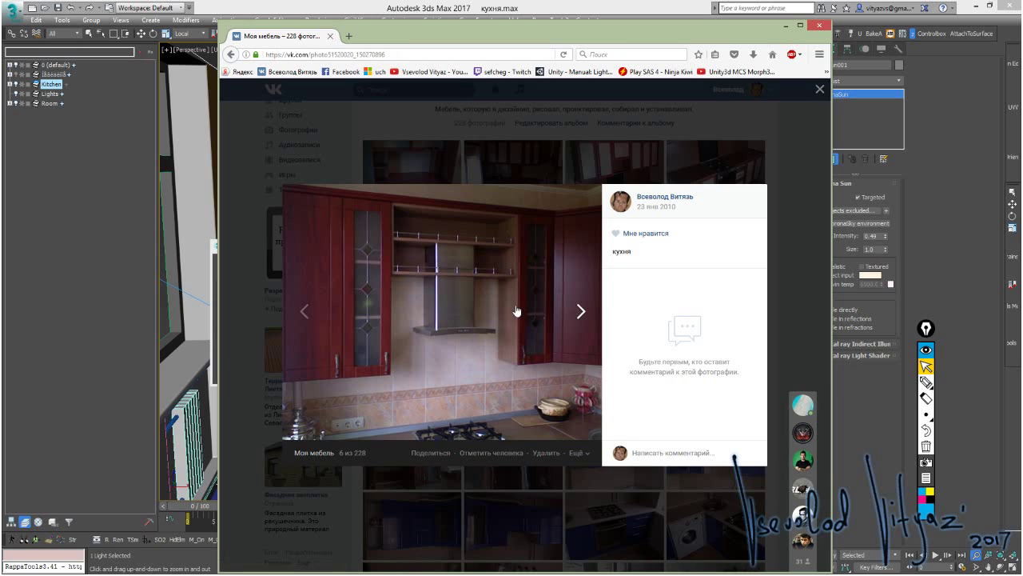
click(579, 312)
double_click(579, 312)
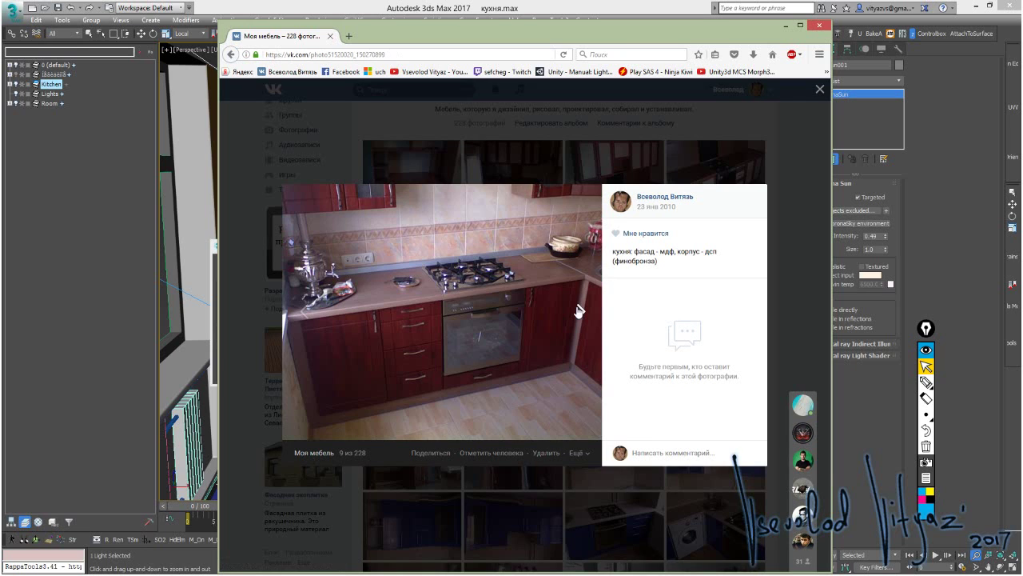
click(579, 311)
click(579, 312)
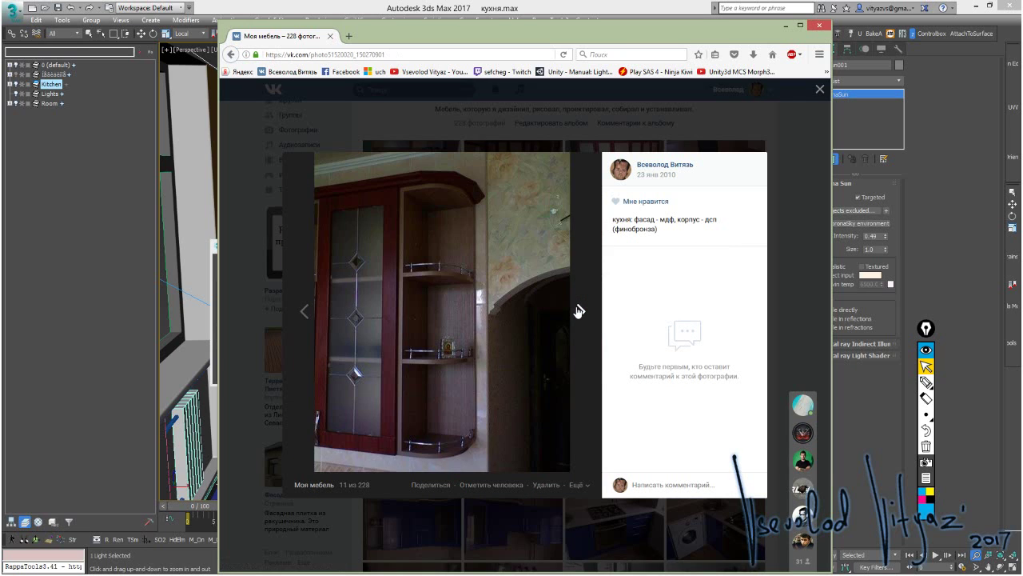
click(580, 312)
click(581, 20)
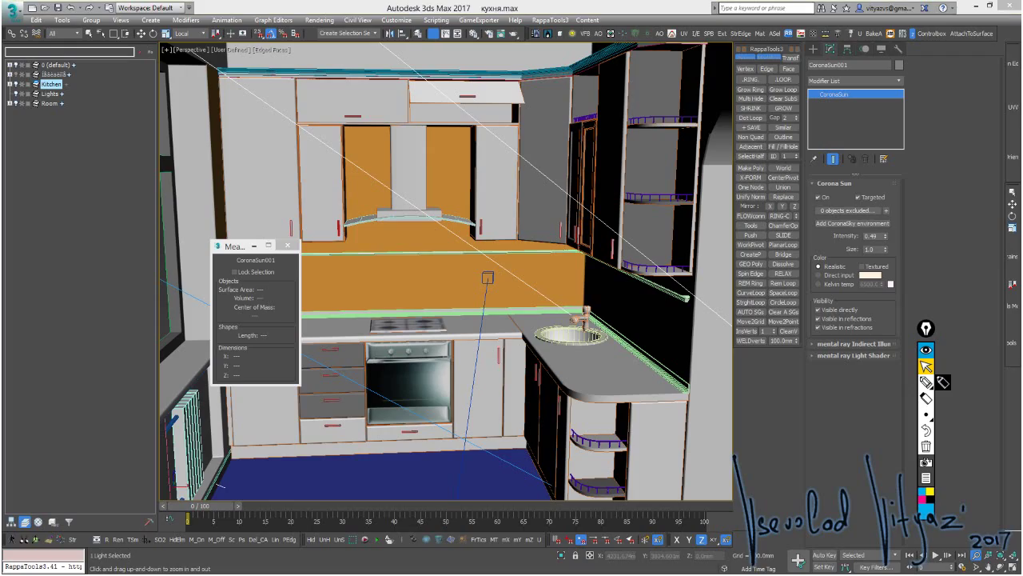
key(alt+Tab)
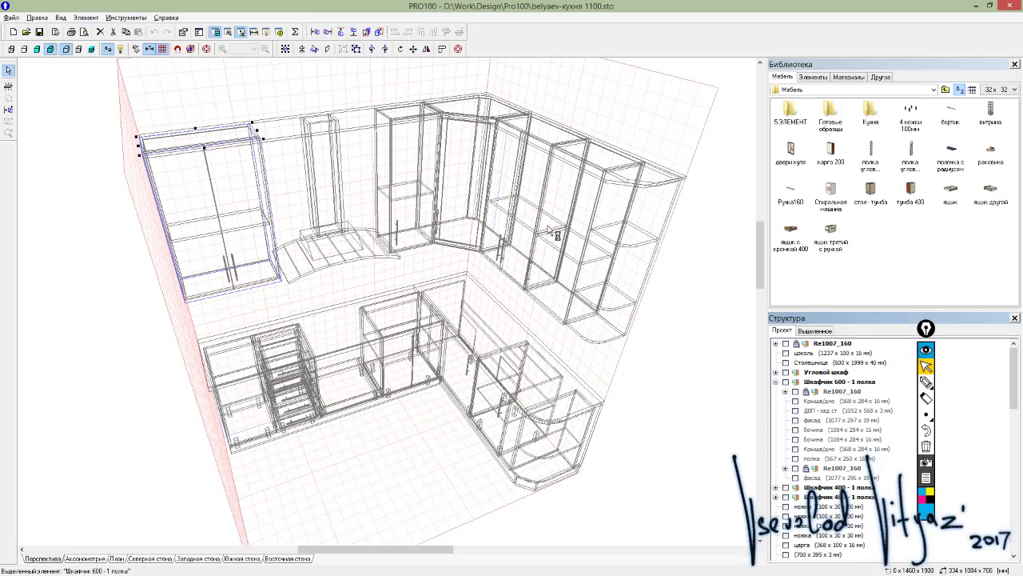
- Orbit the PRO100 kitchen to a high frontal view and select the rounded corner shelf unit
drag(368, 387, 378, 387)
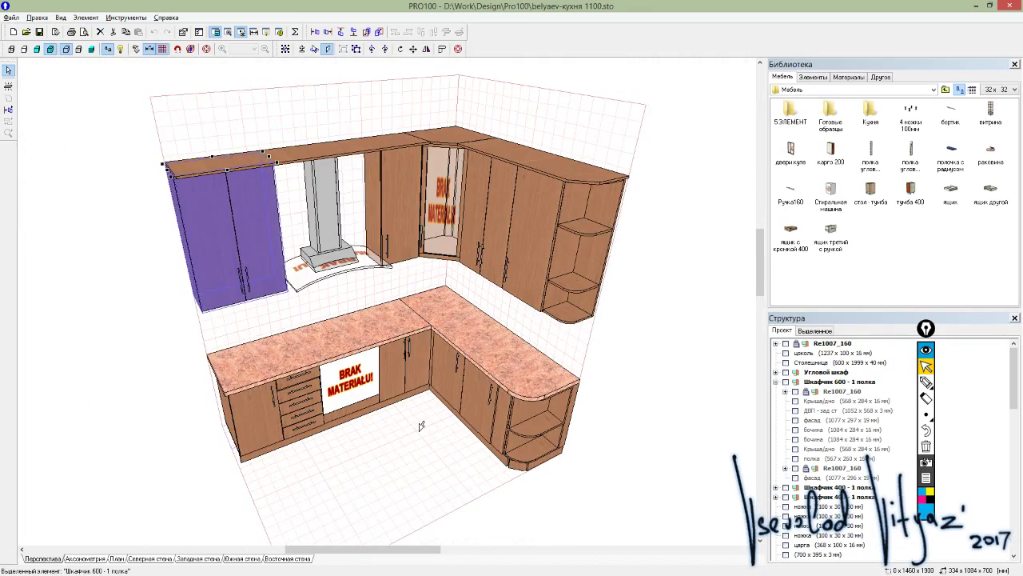
mouse_move(424, 430)
mouse_down()
mouse_move(348, 434)
mouse_move(424, 434)
mouse_move(492, 399)
mouse_move(349, 469)
mouse_up()
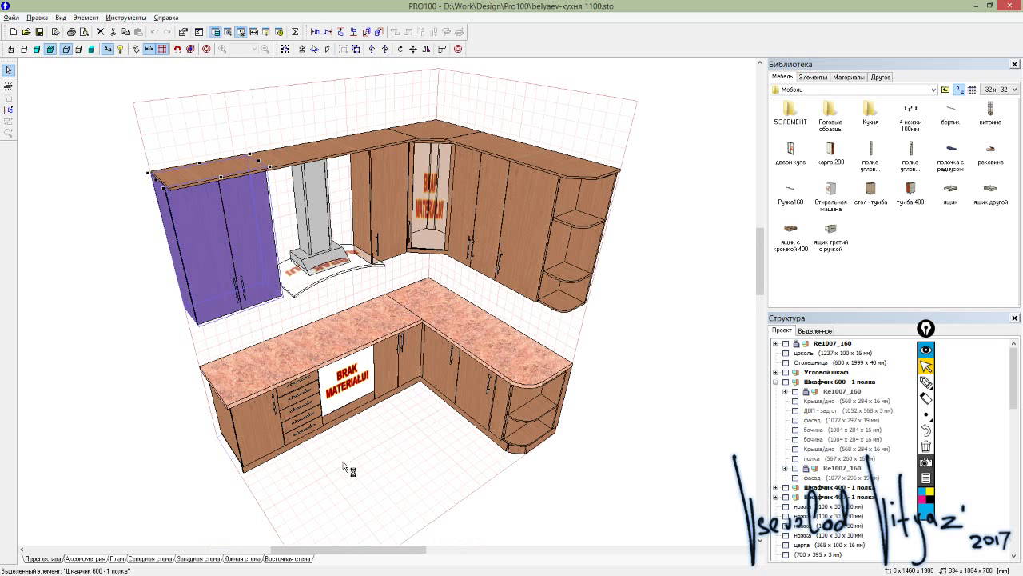
click(407, 449)
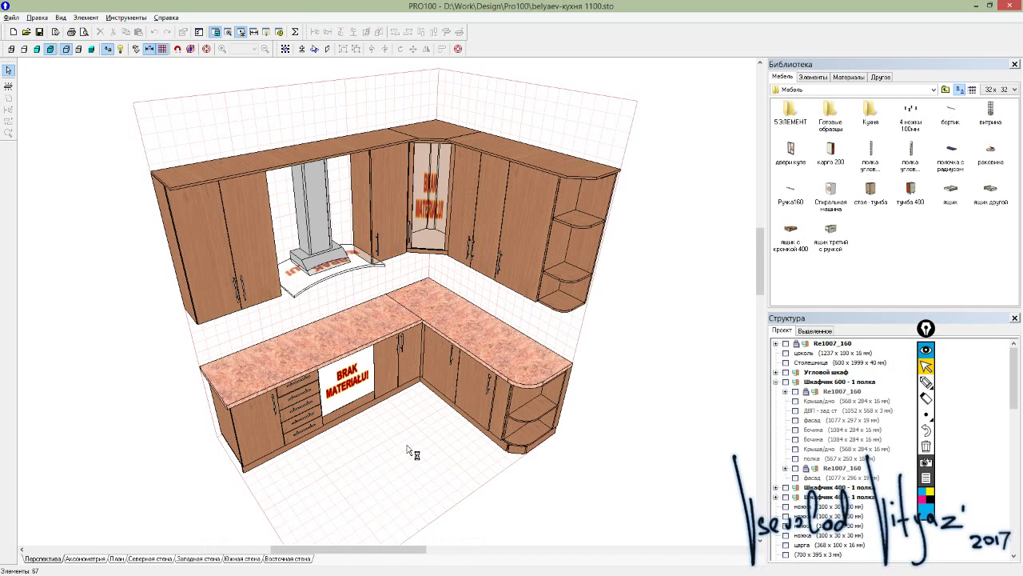
mouse_move(409, 452)
mouse_down()
mouse_move(404, 476)
mouse_move(411, 448)
mouse_up()
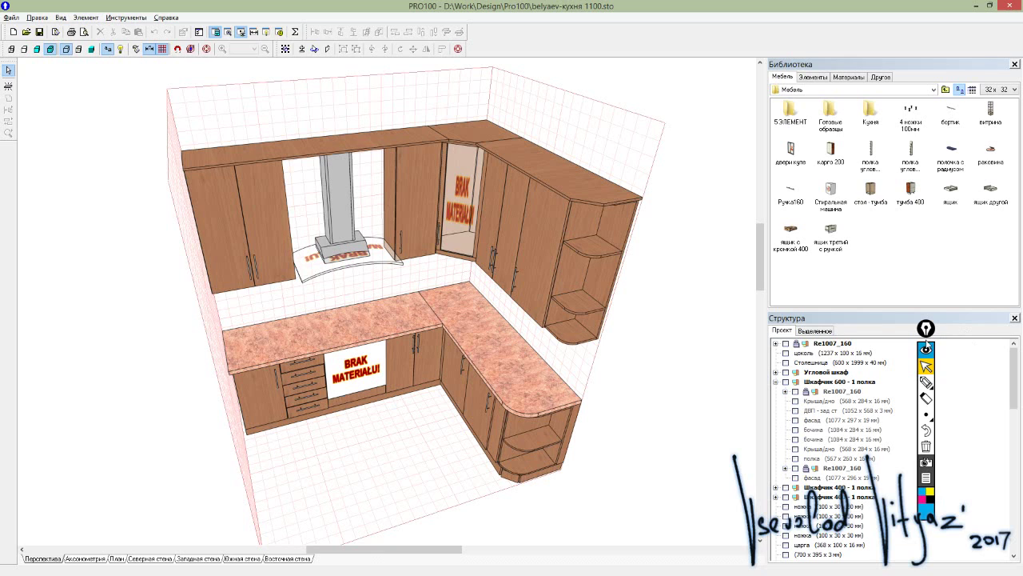
drag(926, 328, 980, 328)
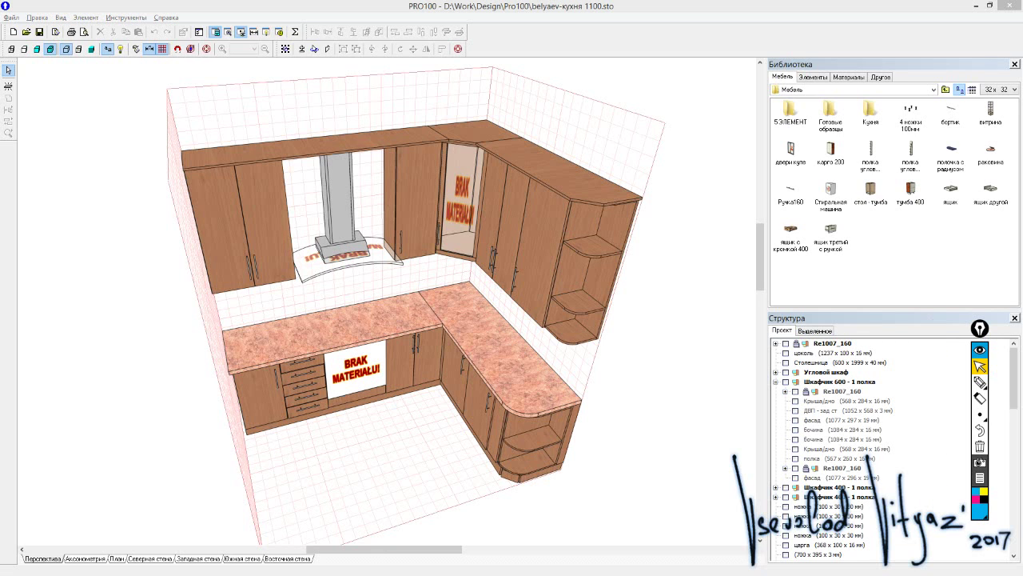
scroll(637, 379, down, 2)
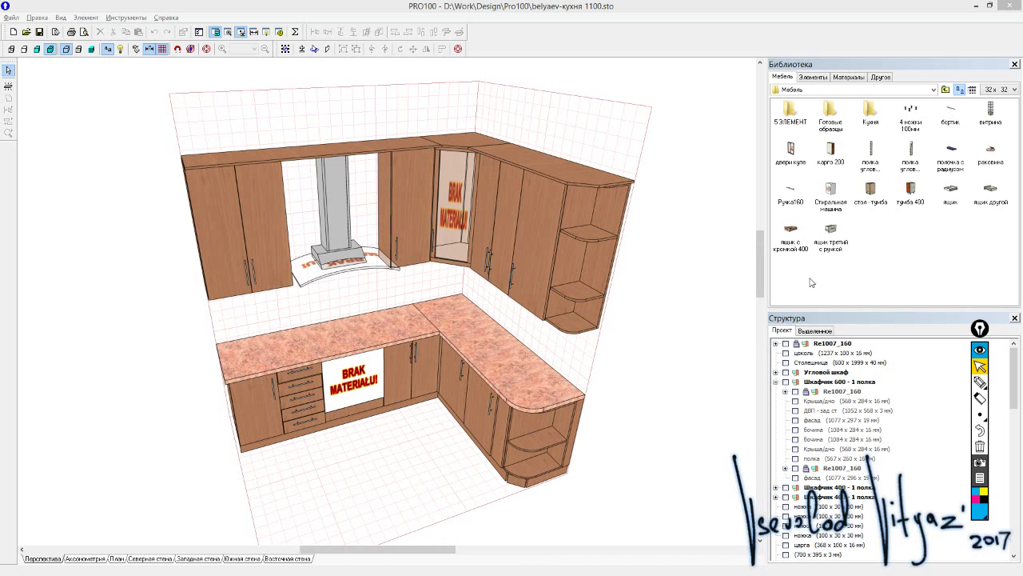
mouse_move(640, 220)
right_down()
mouse_move(616, 255)
mouse_move(644, 251)
right_up()
click(596, 263)
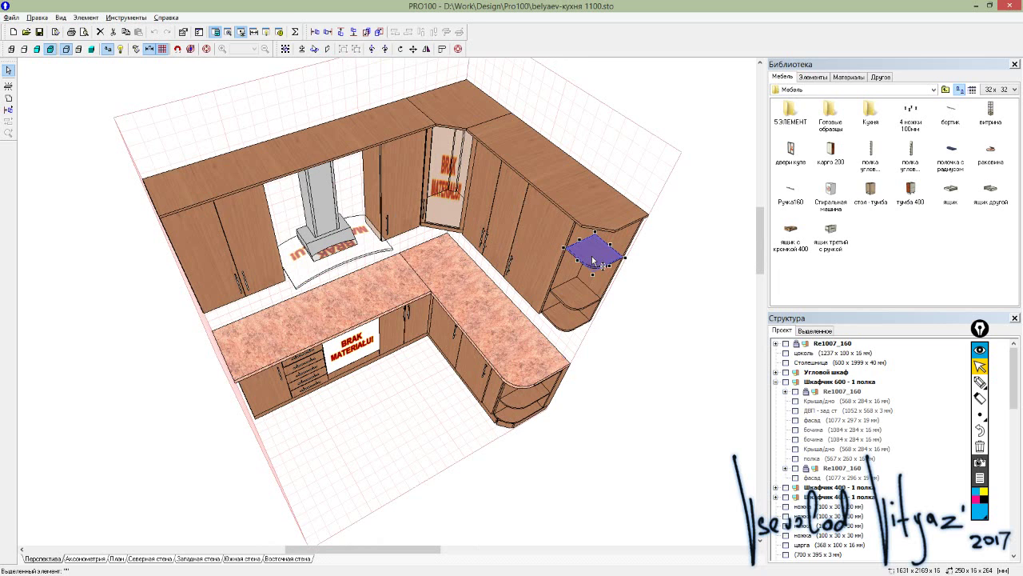
double_click(580, 270)
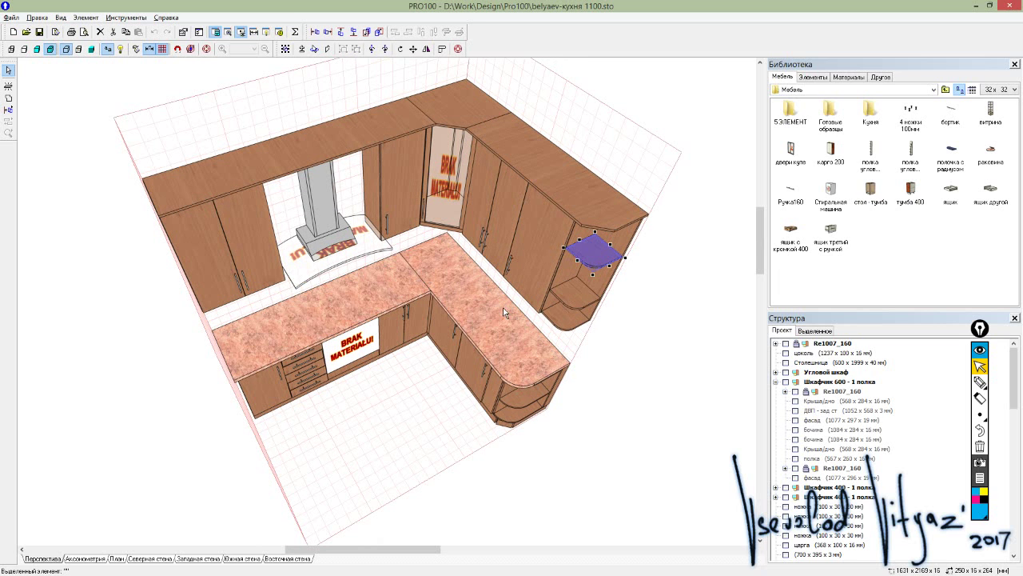
key(ctrl+e)
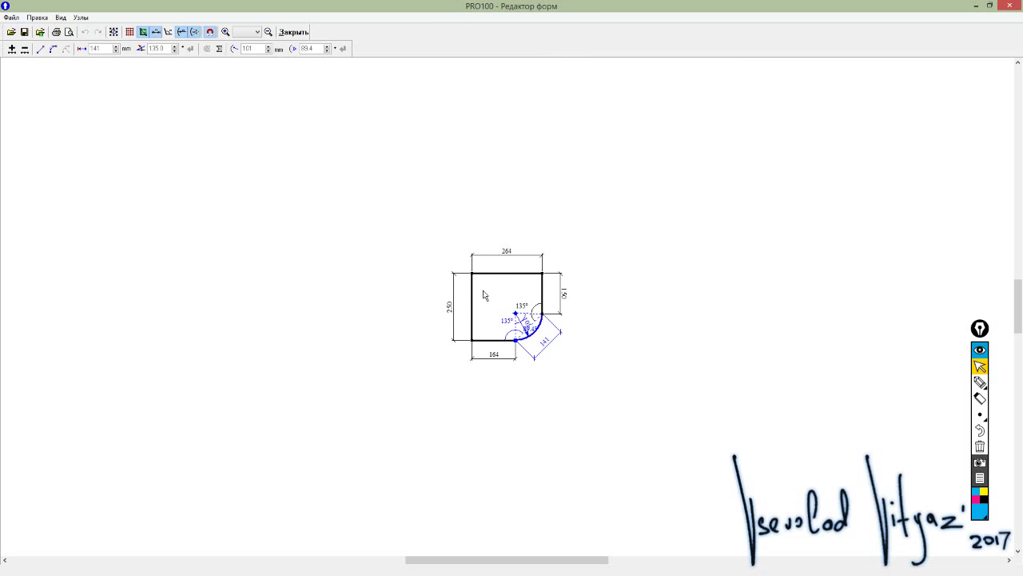
scroll(532, 332, up, 2)
scroll(542, 322, up, 2)
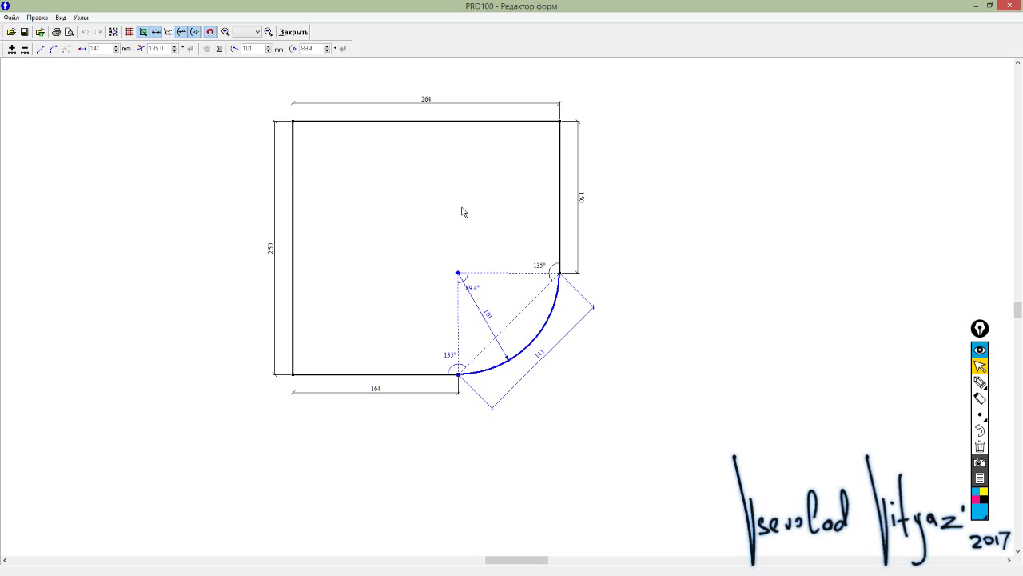
click(293, 32)
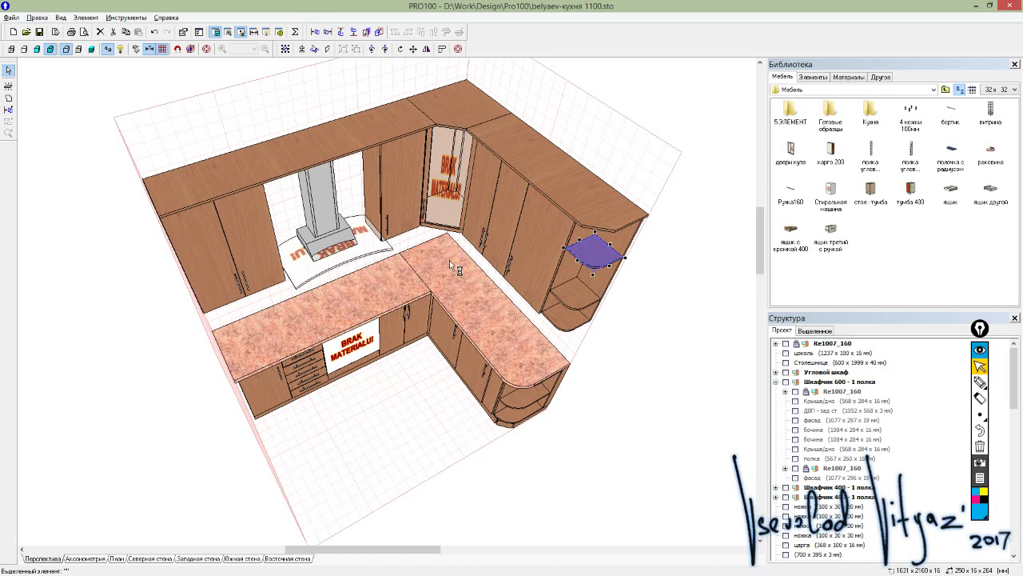
- Orbit the kitchen model, then open the Σ report with the material cost calculation
drag(660, 359, 458, 111)
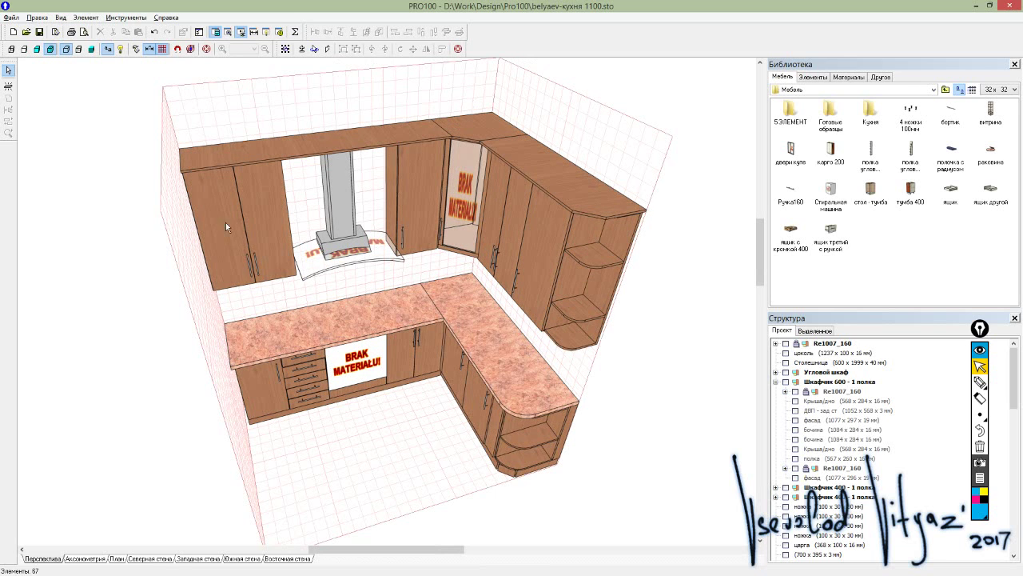
drag(562, 261, 548, 290)
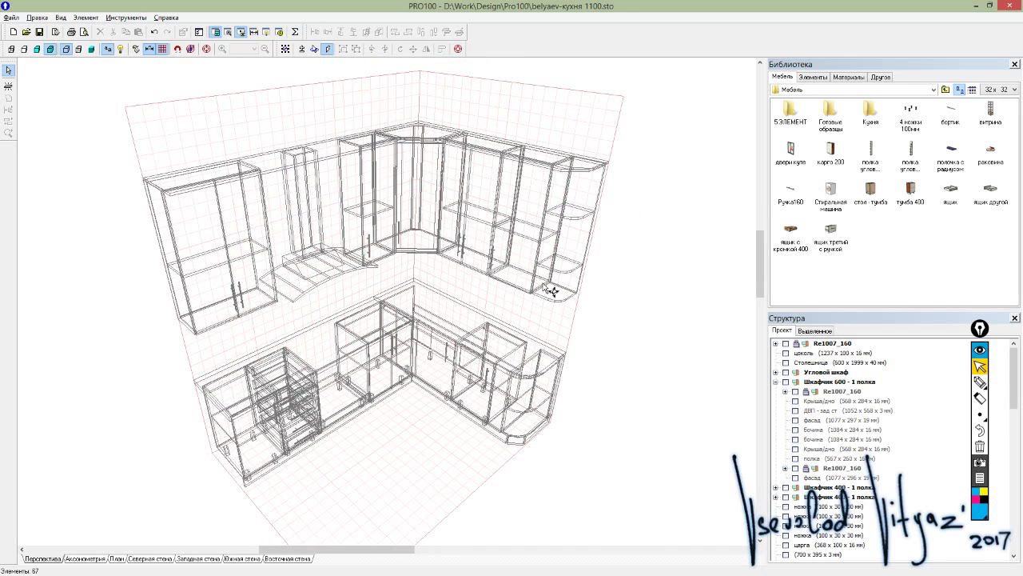
click(295, 32)
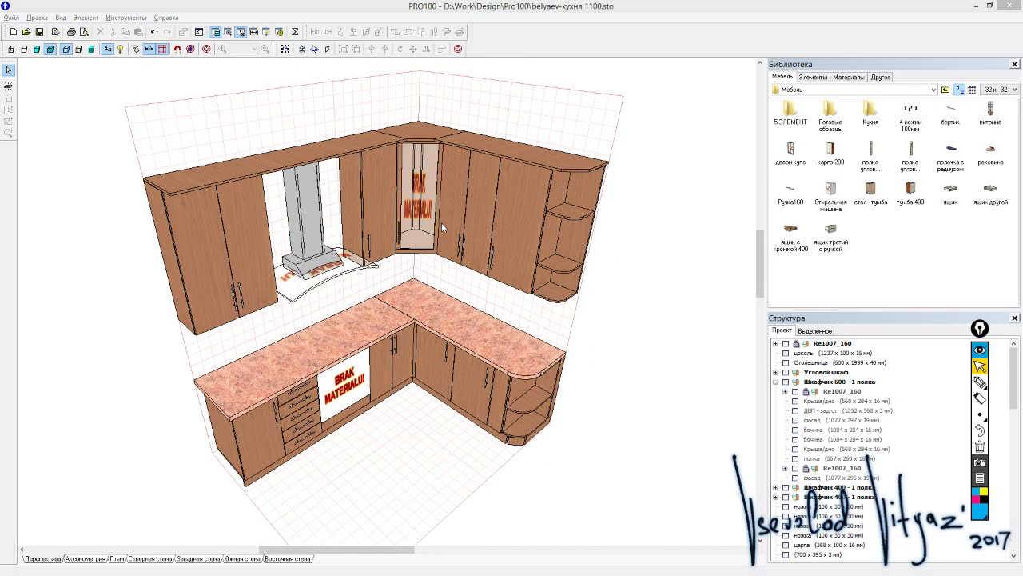
- Move the report left, show the parts list sorted by material, and enlarge the dialog
drag(623, 58, 272, 55)
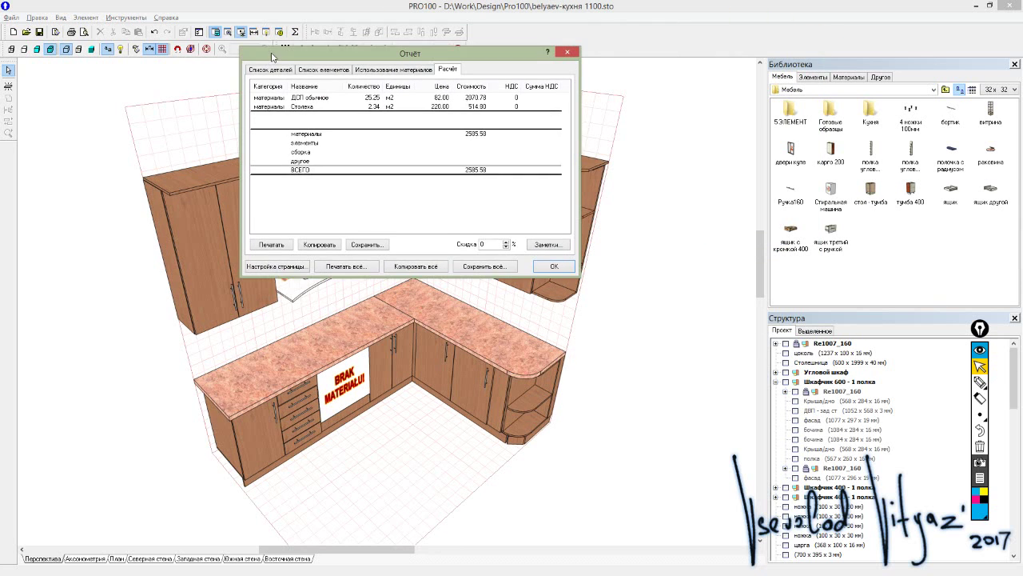
click(269, 70)
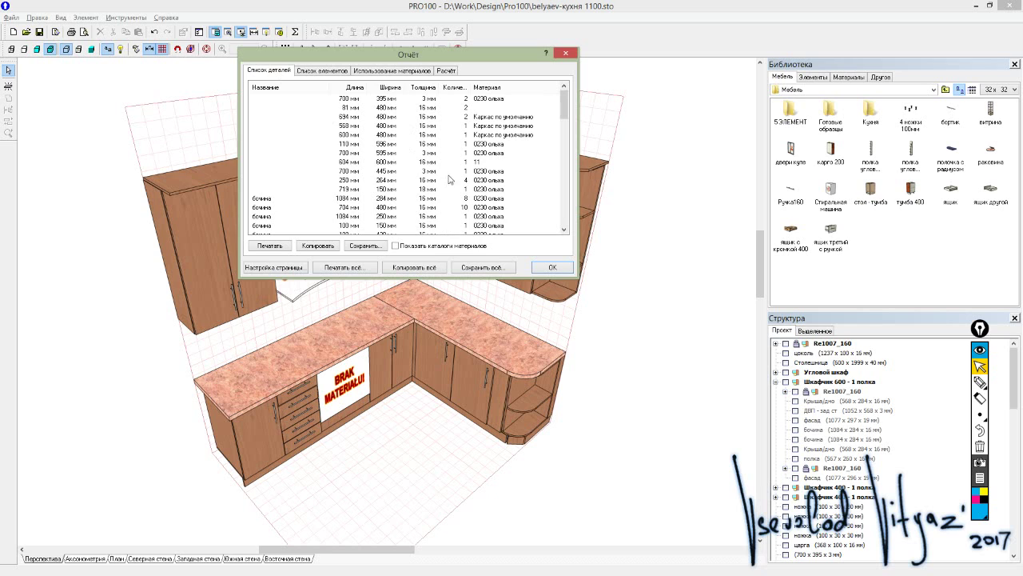
click(495, 89)
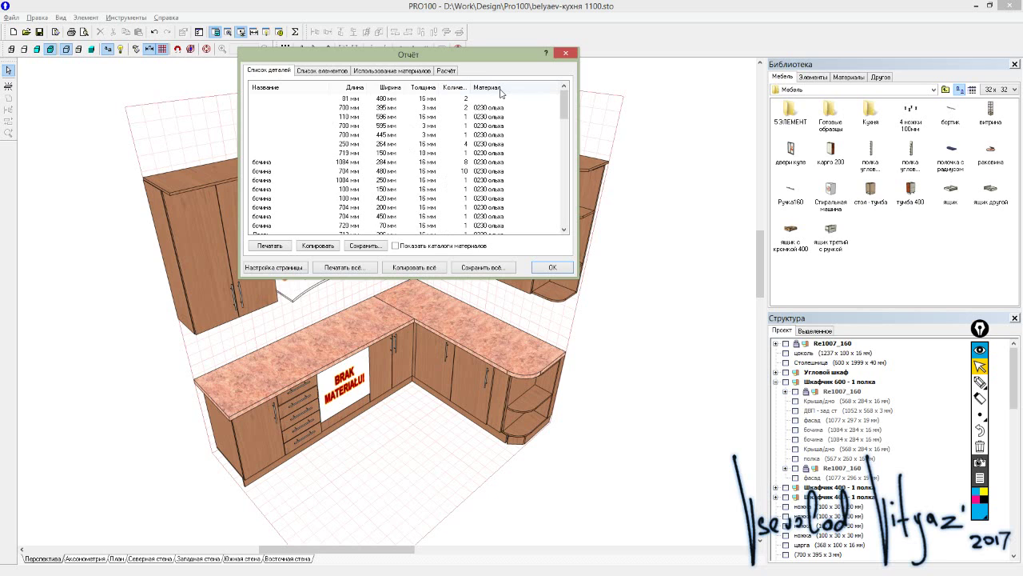
scroll(472, 148, down, 5)
scroll(472, 148, down, 5)
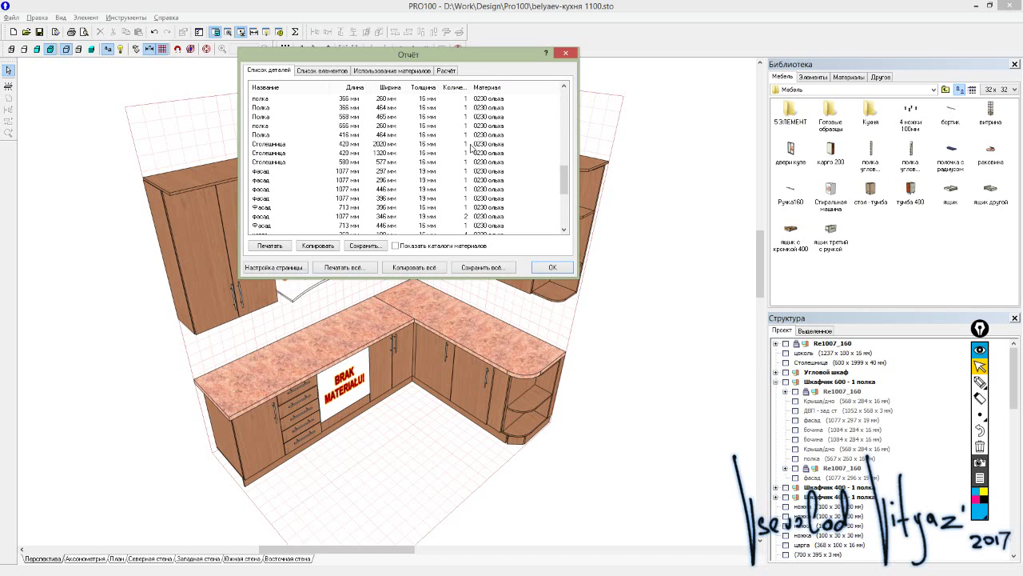
scroll(438, 184, down, 3)
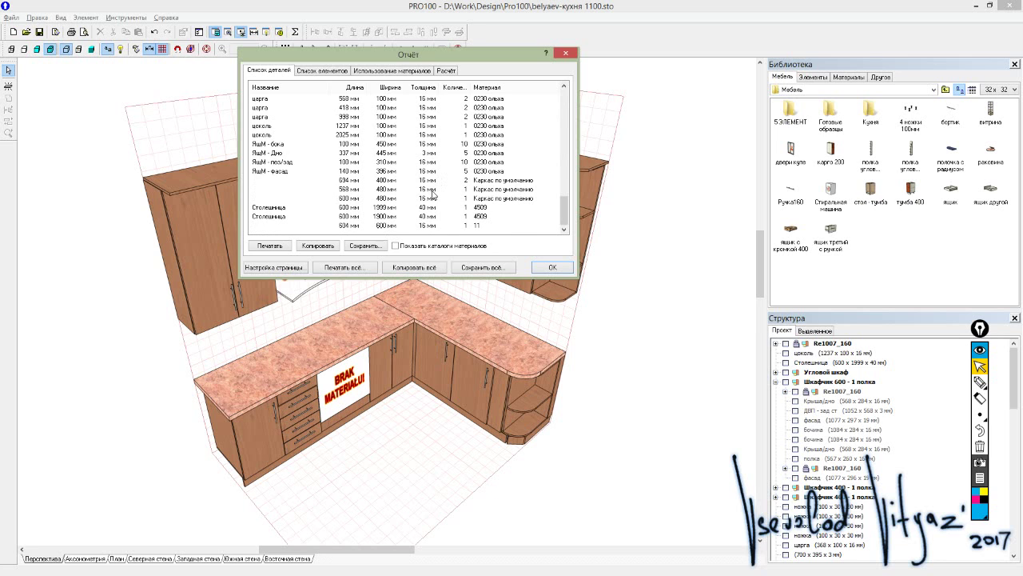
scroll(434, 195, up, 5)
scroll(434, 195, up, 5)
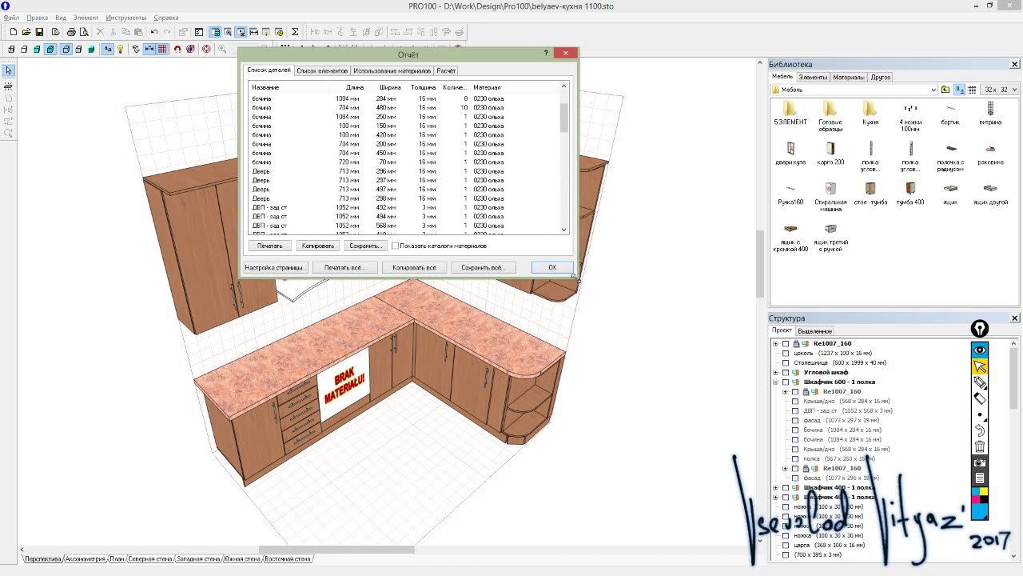
drag(577, 276, 642, 485)
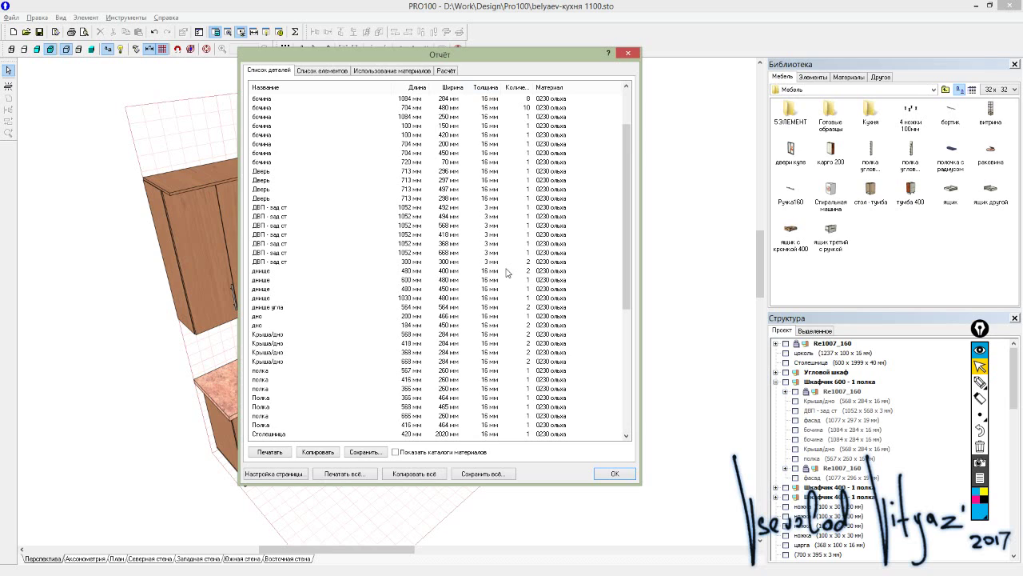
scroll(506, 273, up, 3)
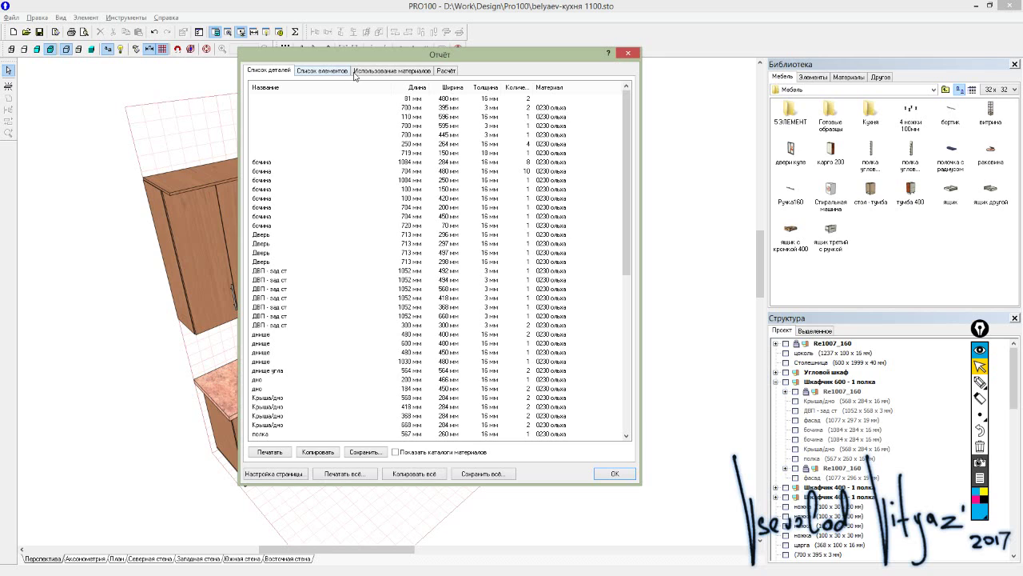
- Review the Расчёт costs for Столешка and ДСП обычное (total 2585.59), then close the report
click(445, 72)
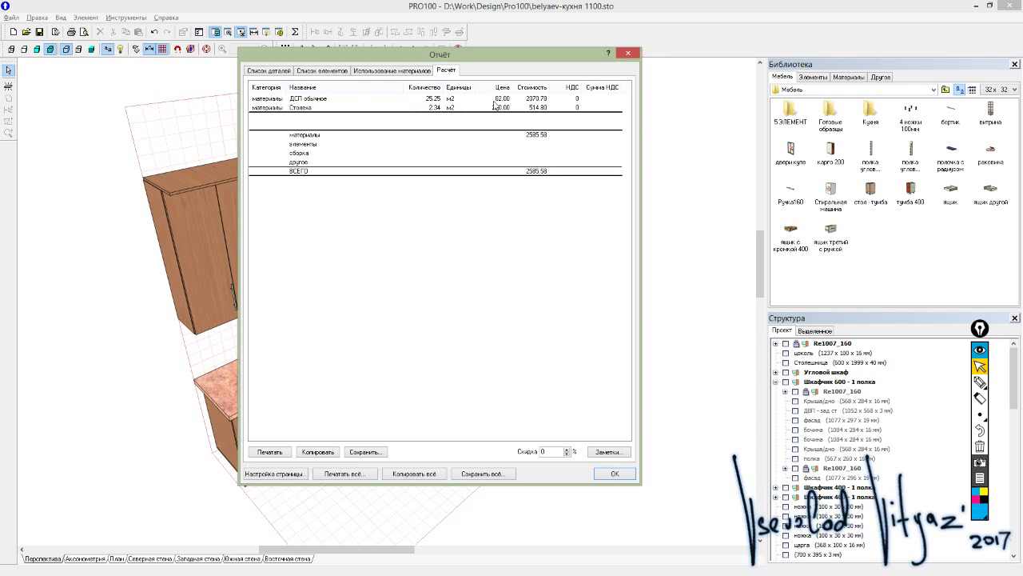
click(322, 108)
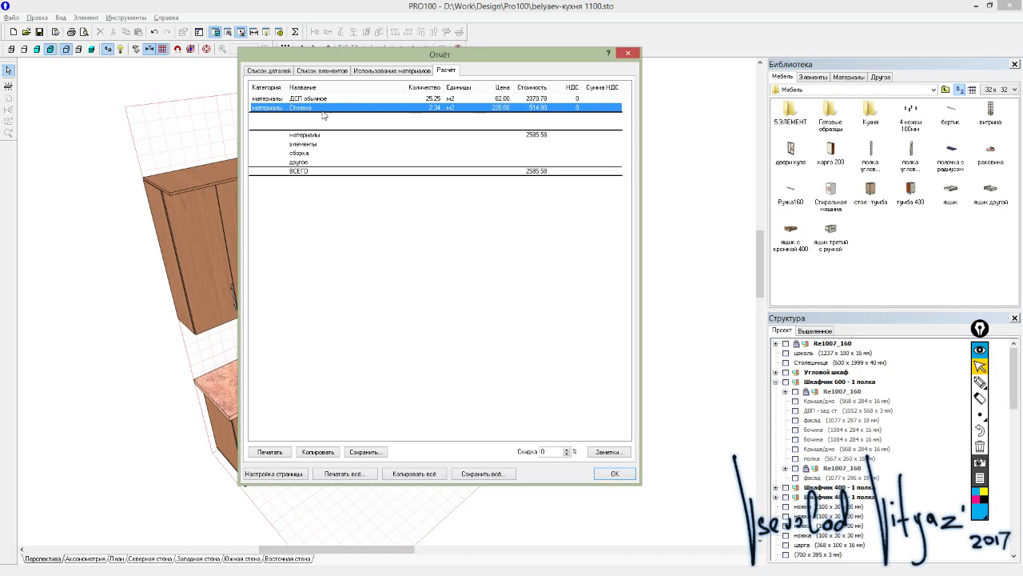
click(502, 98)
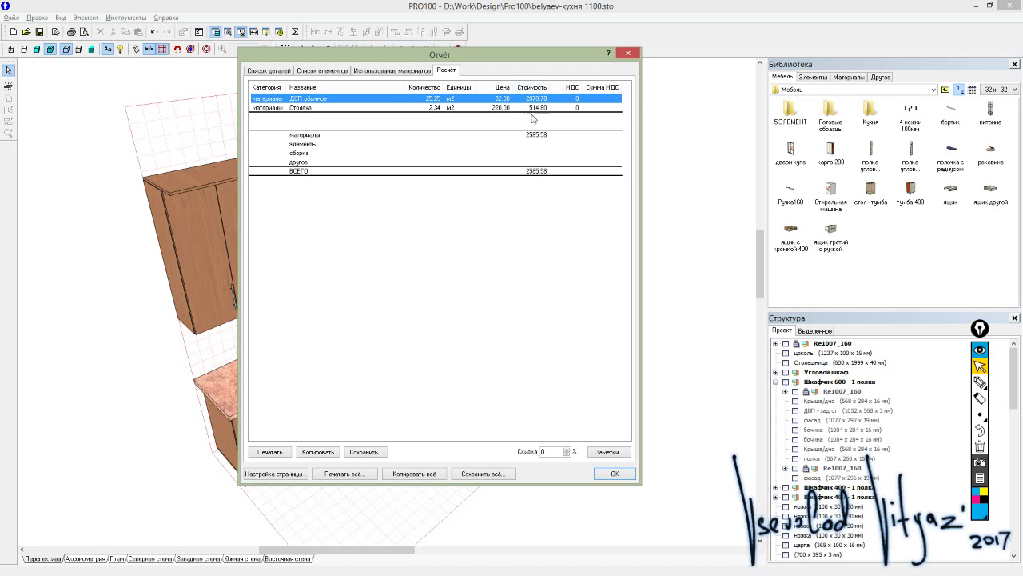
click(612, 473)
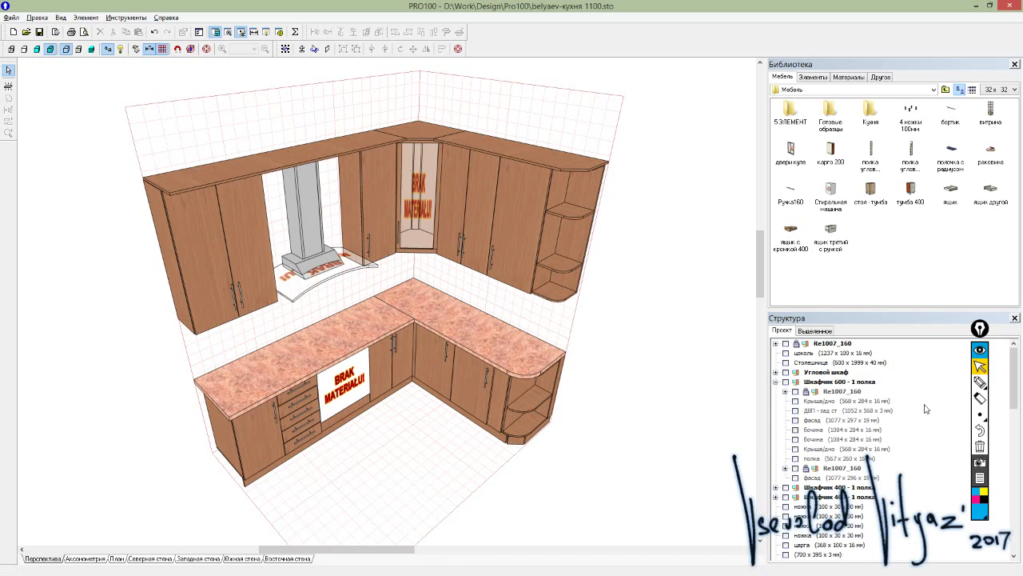
- Select the corner top panel and check its 580 × 15 × 577 dimensions without changing them
middle_drag(616, 125, 450, 108)
click(450, 108)
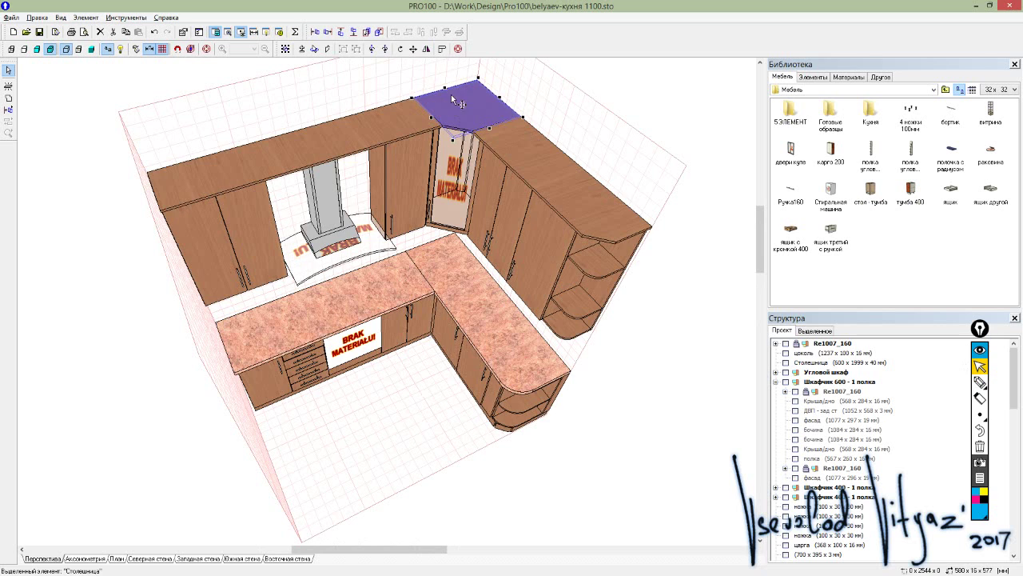
double_click(468, 106)
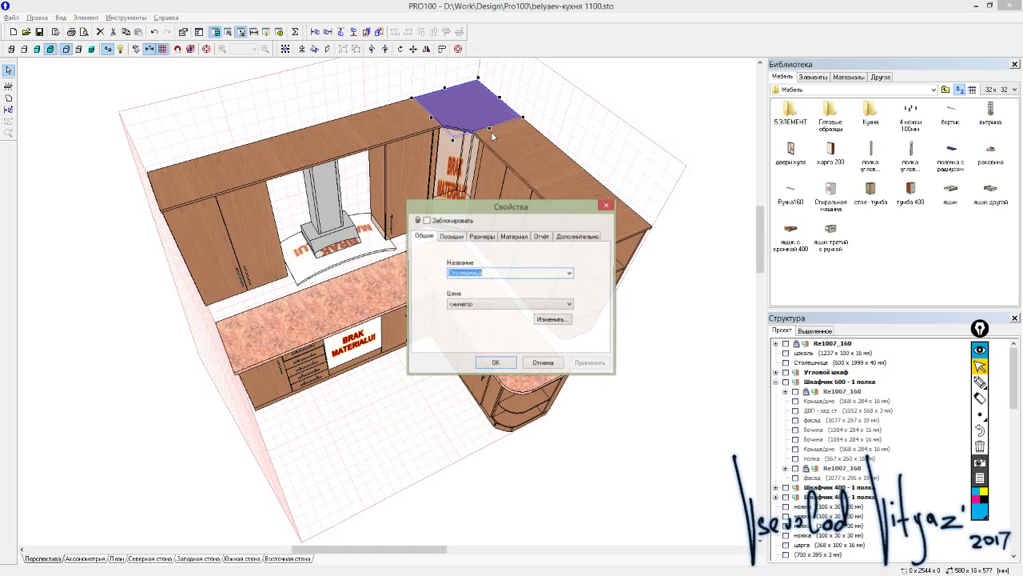
click(482, 236)
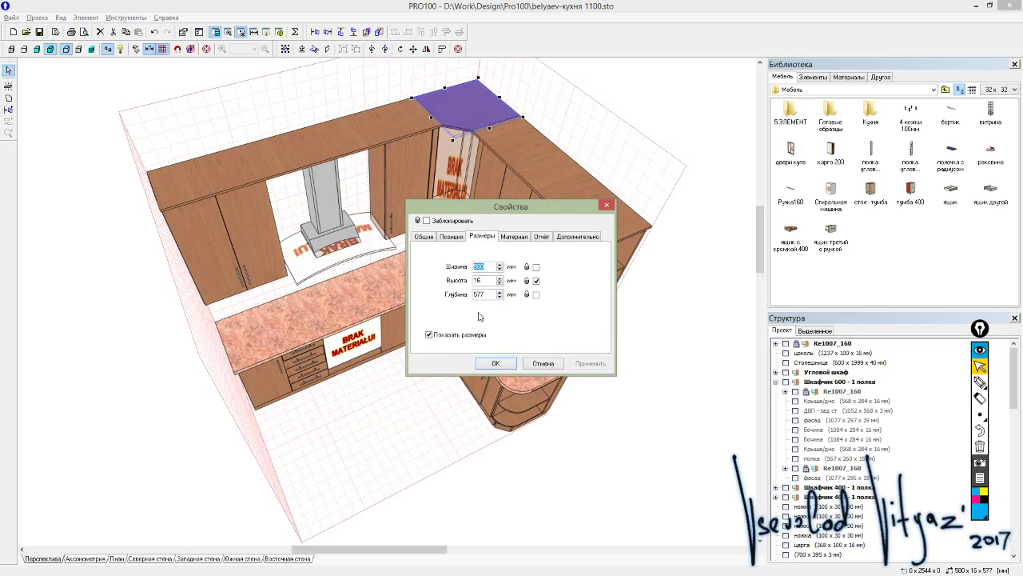
click(543, 363)
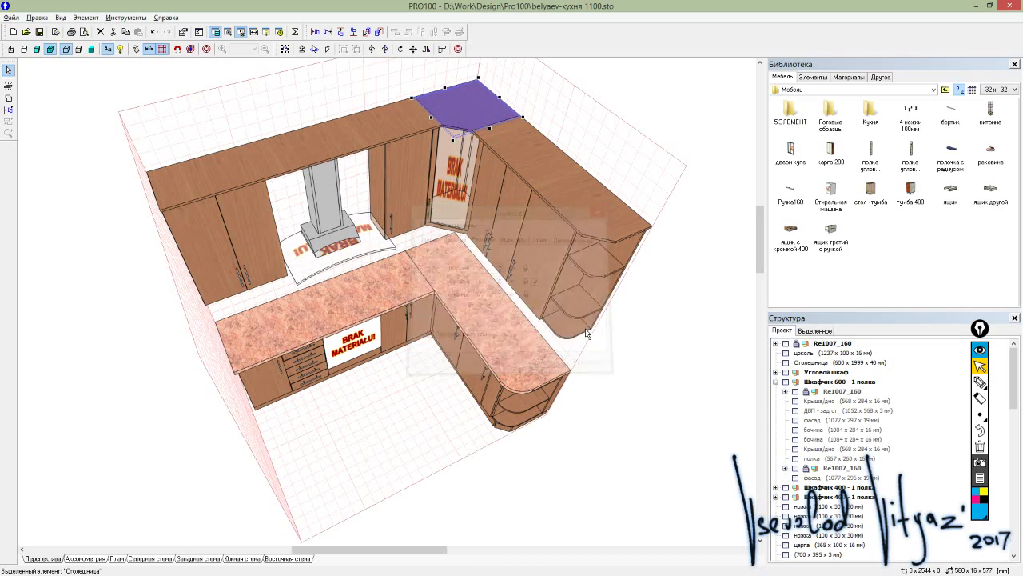
- Drag the Столешница panel from the corner to span the gap above the hood
middle_drag(466, 416, 536, 416)
mouse_move(538, 416)
mouse_down()
mouse_move(549, 114)
mouse_move(520, 96)
mouse_up()
drag(459, 137, 338, 152)
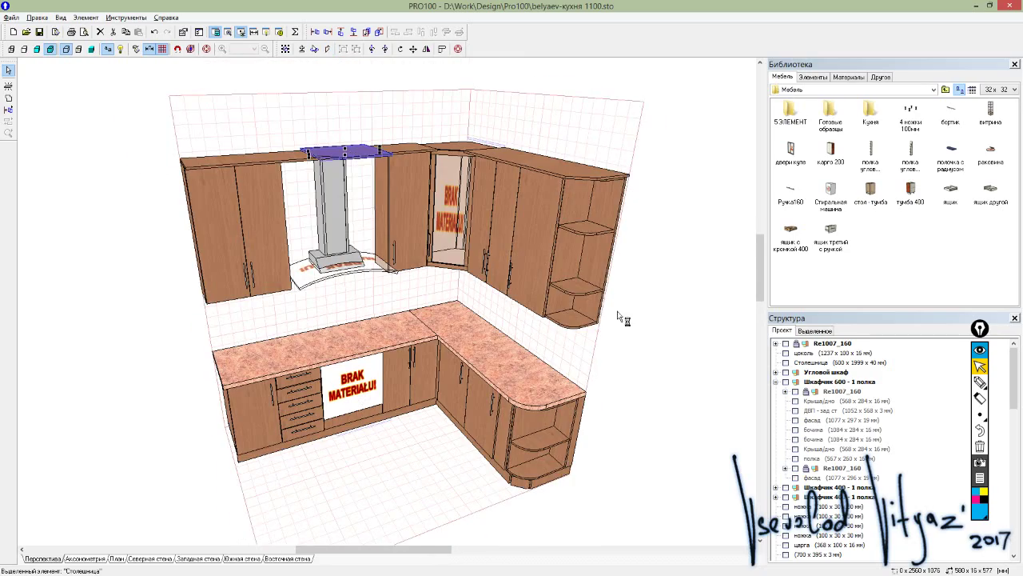
- Move the upper cabinets' top panel back over the corner cabinet and orbit to a frontal view
drag(366, 156, 448, 142)
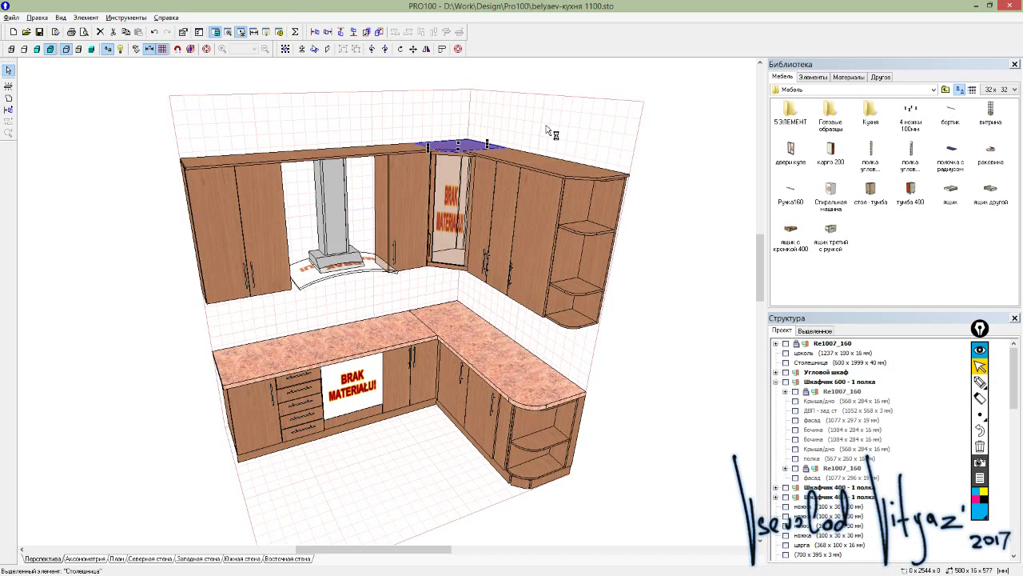
click(543, 134)
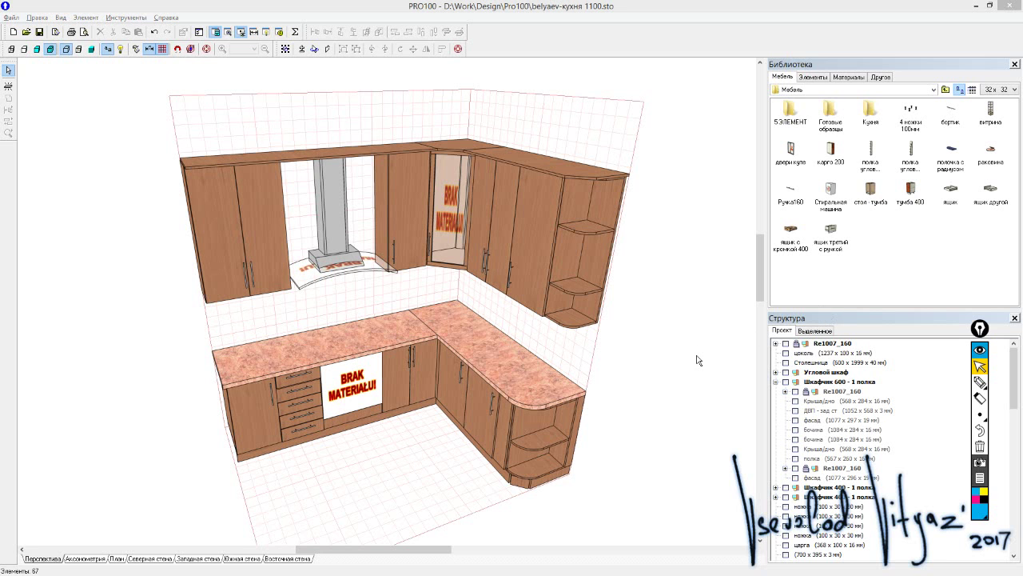
right_drag(695, 359, 664, 359)
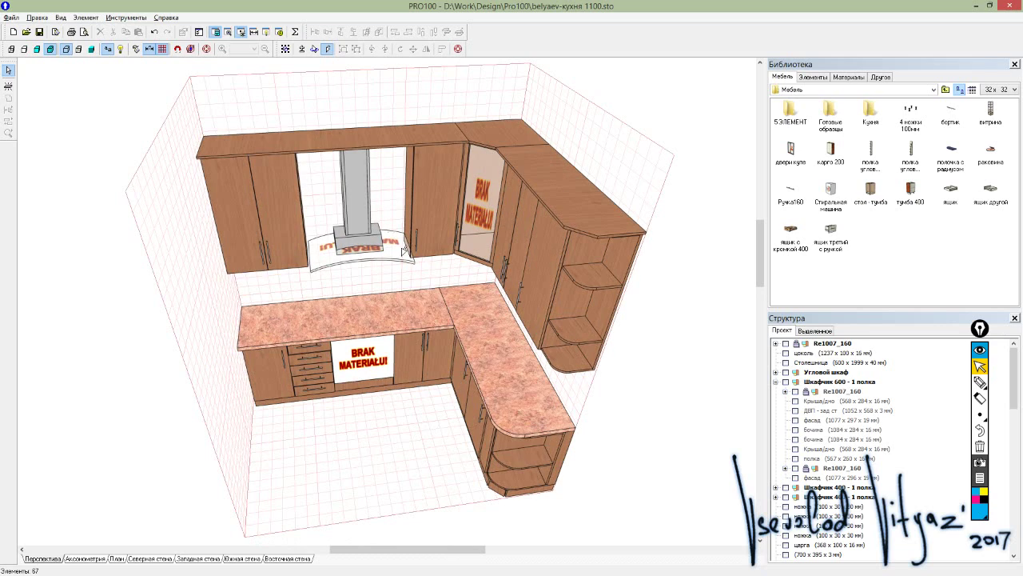
right_drag(661, 371, 686, 371)
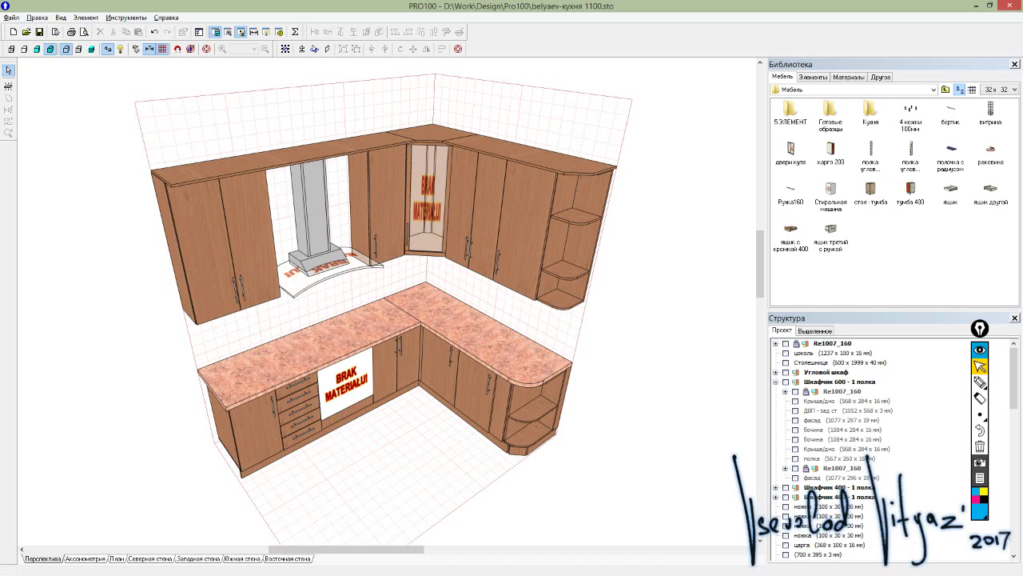
click(861, 261)
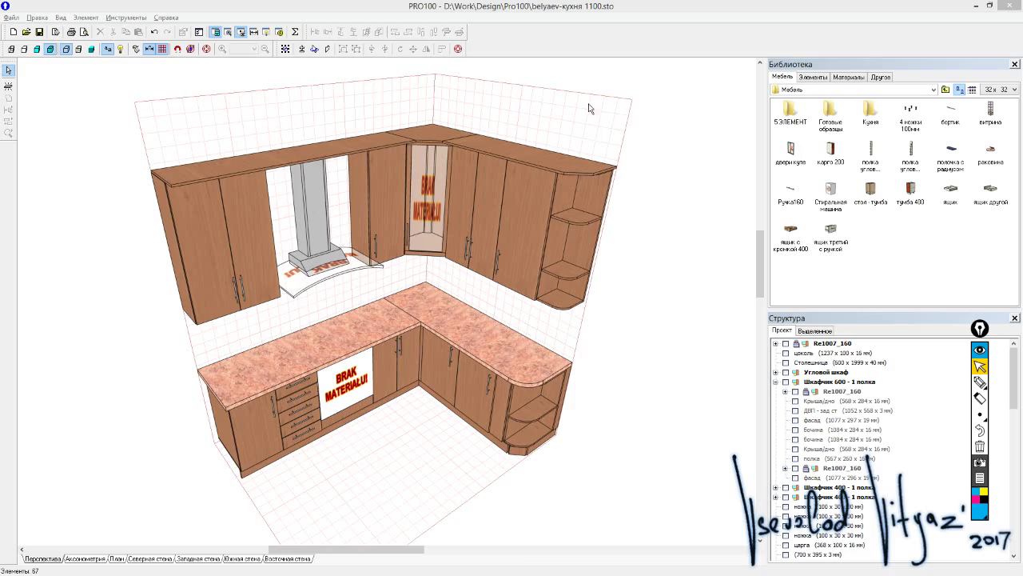
mouse_move(562, 125)
right_down()
mouse_move(542, 169)
mouse_move(558, 114)
right_up()
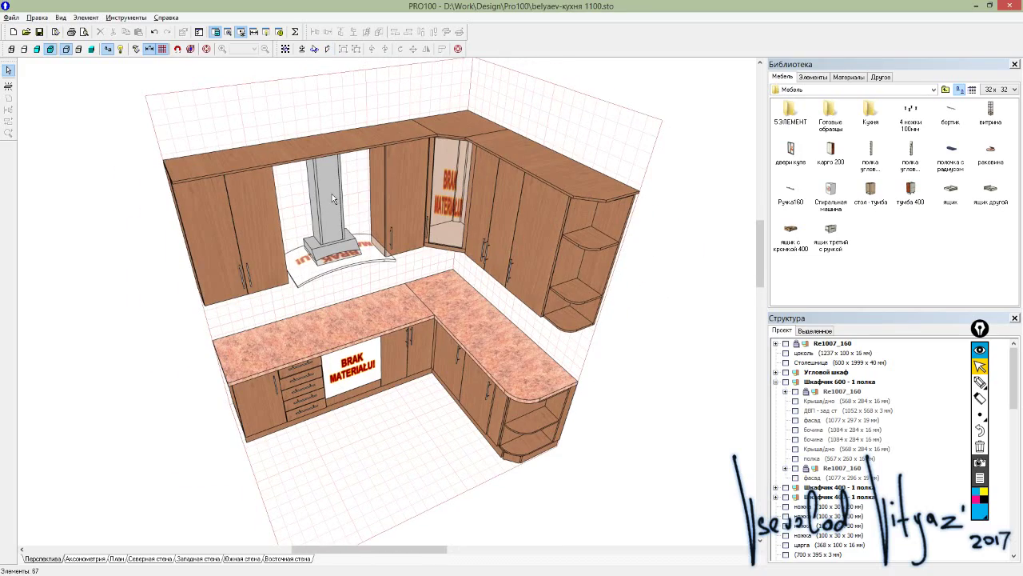
right_drag(548, 169, 578, 124)
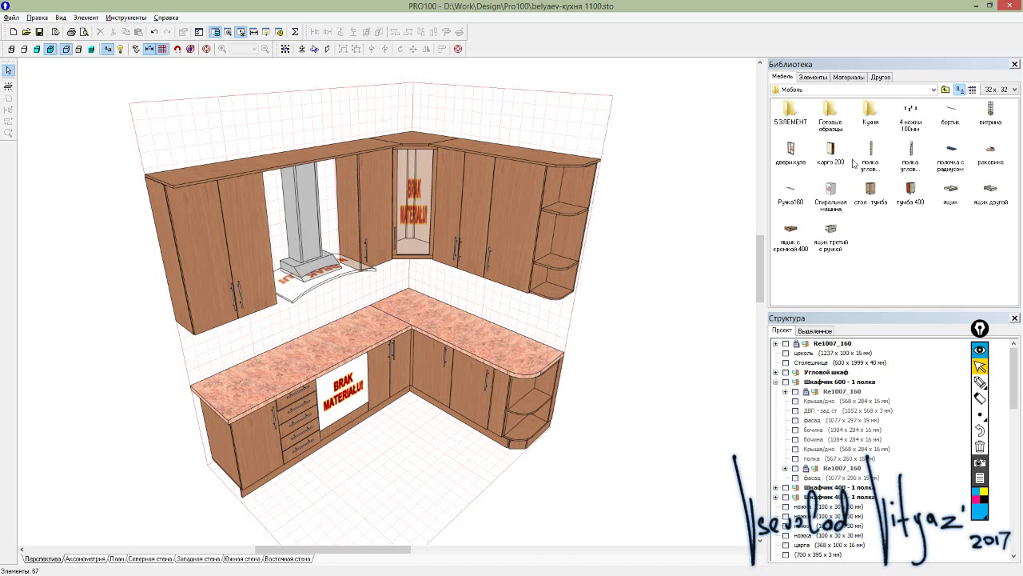
right_drag(621, 169, 632, 170)
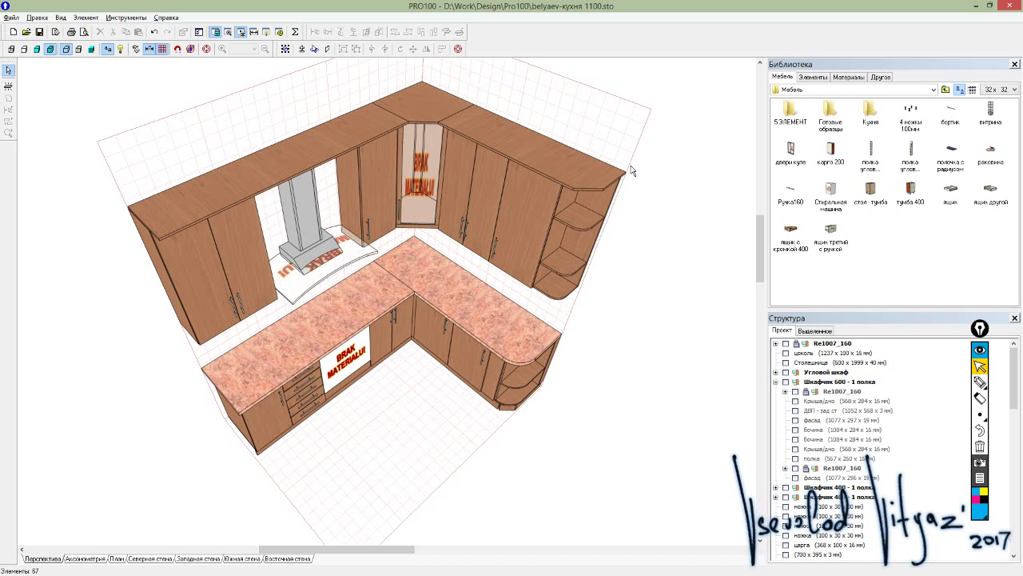
mouse_move(636, 239)
middle_down()
mouse_move(632, 227)
mouse_move(607, 269)
mouse_move(650, 191)
mouse_move(656, 206)
middle_up()
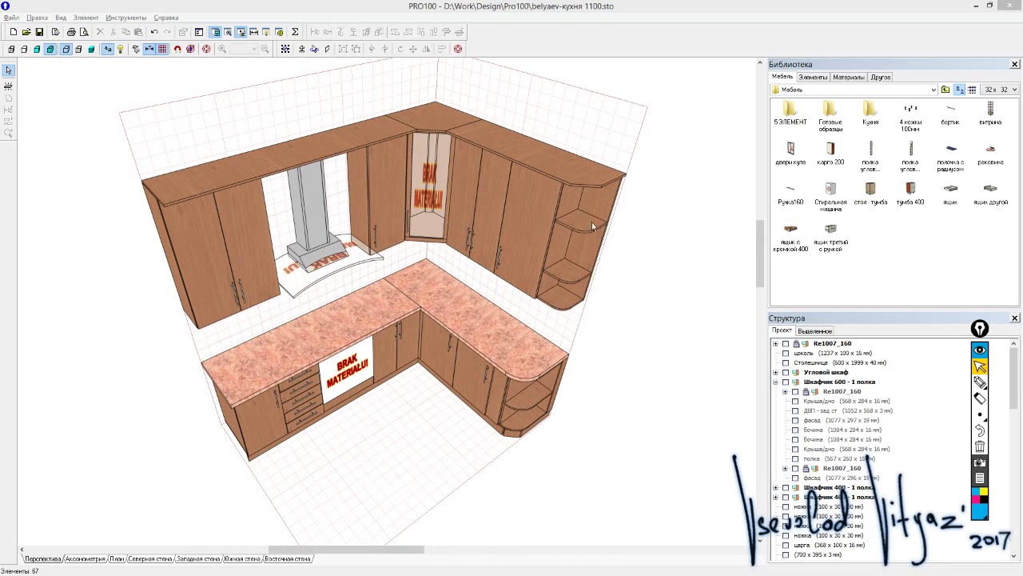
mouse_move(603, 295)
middle_down()
mouse_move(580, 293)
mouse_move(616, 290)
middle_up()
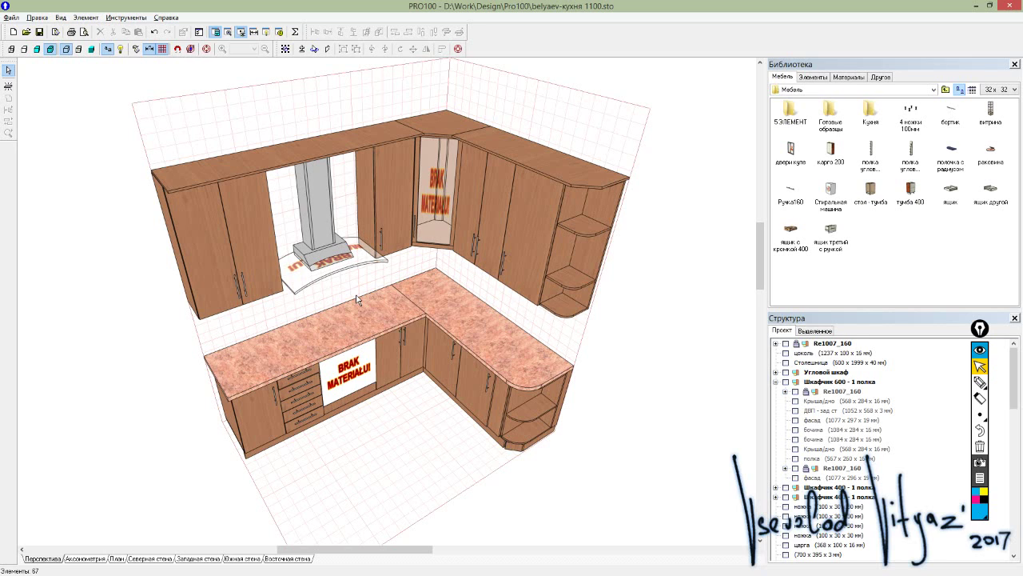
- Select the upper cabinet Шкафчик 400 - 1 полка and pull it out into the room
click(580, 194)
scroll(579, 212, up, 2)
scroll(577, 210, up, 1)
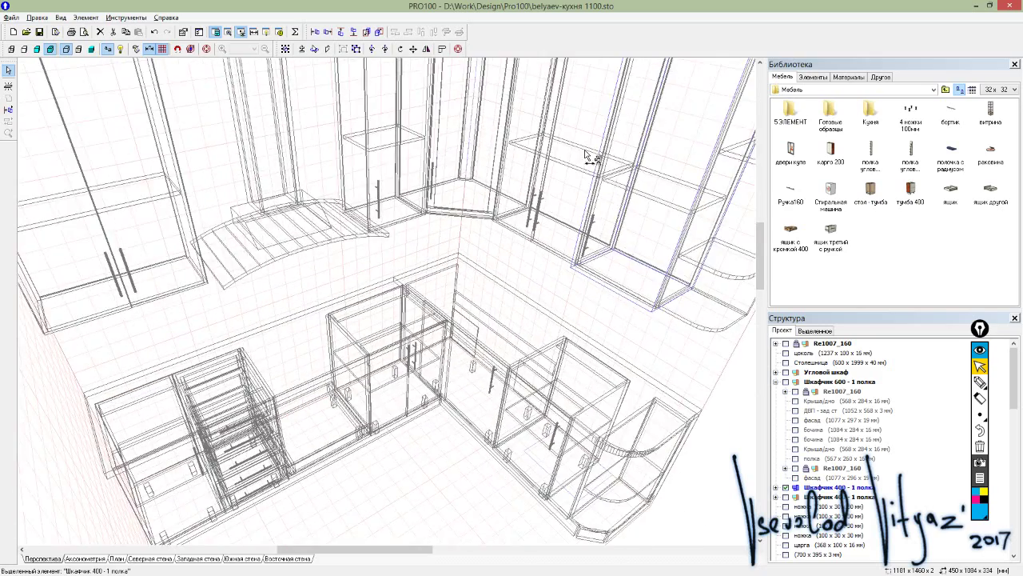
scroll(576, 210, down, 1)
scroll(577, 212, down, 2)
scroll(575, 212, down, 1)
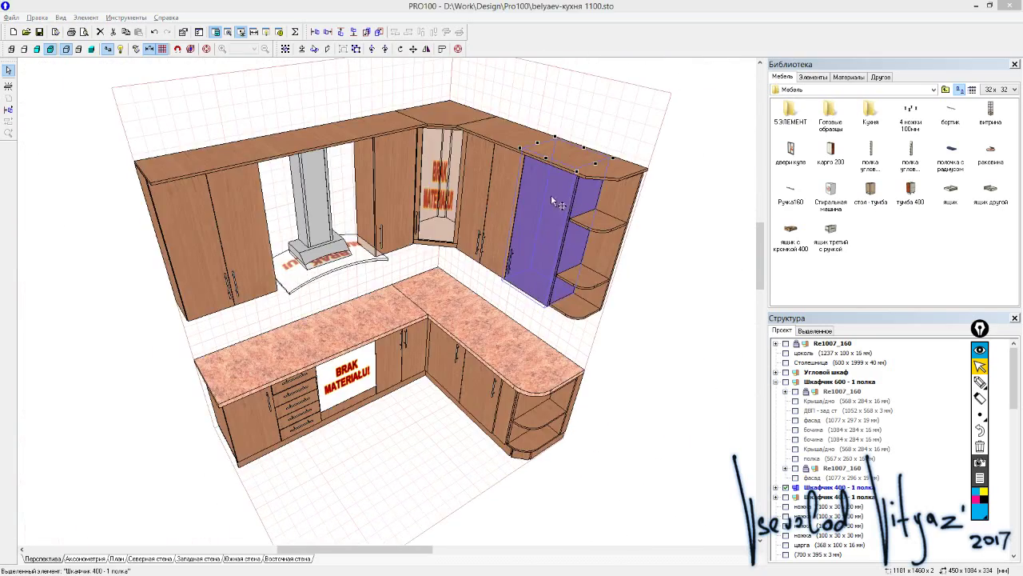
drag(571, 228, 456, 440)
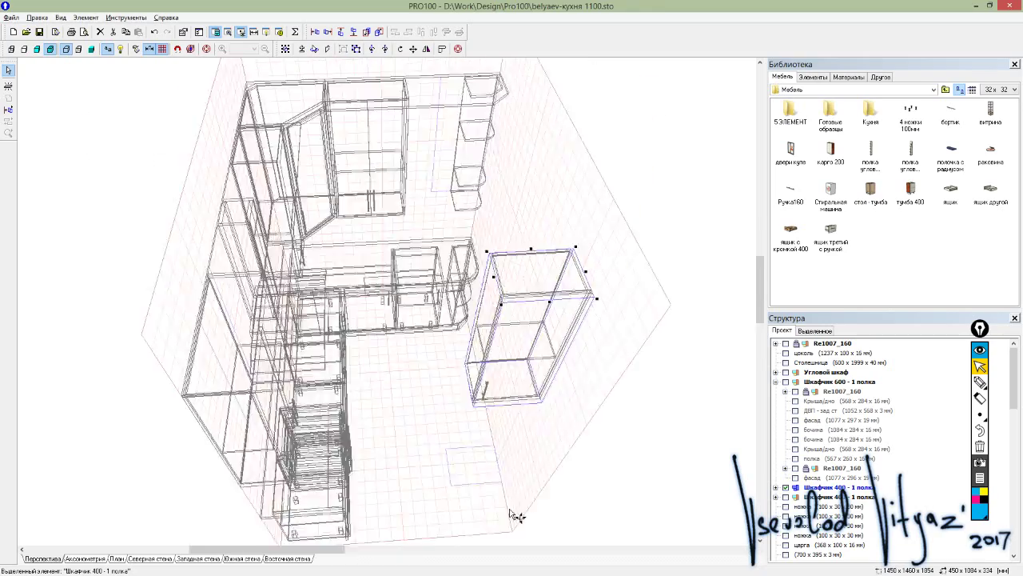
- Orbit around the pulled-out cabinet, check its context menu, and select its door
middle_drag(456, 440, 496, 494)
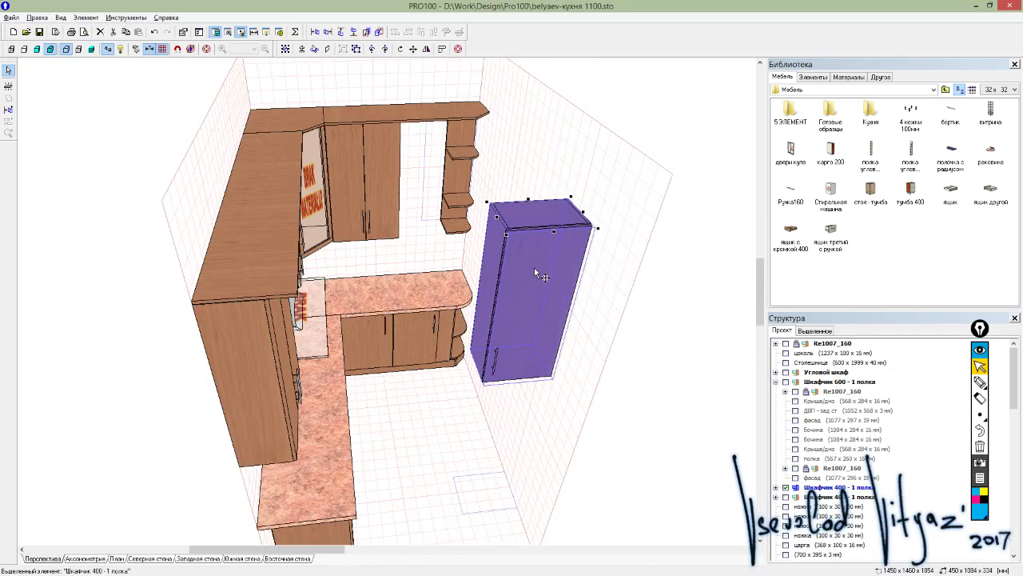
right_click(535, 270)
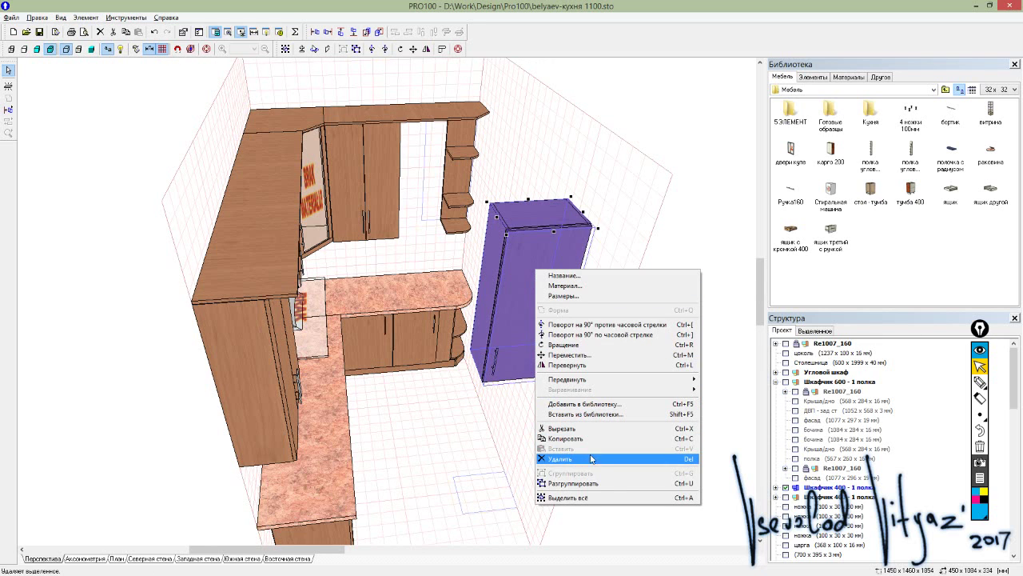
click(610, 497)
click(532, 298)
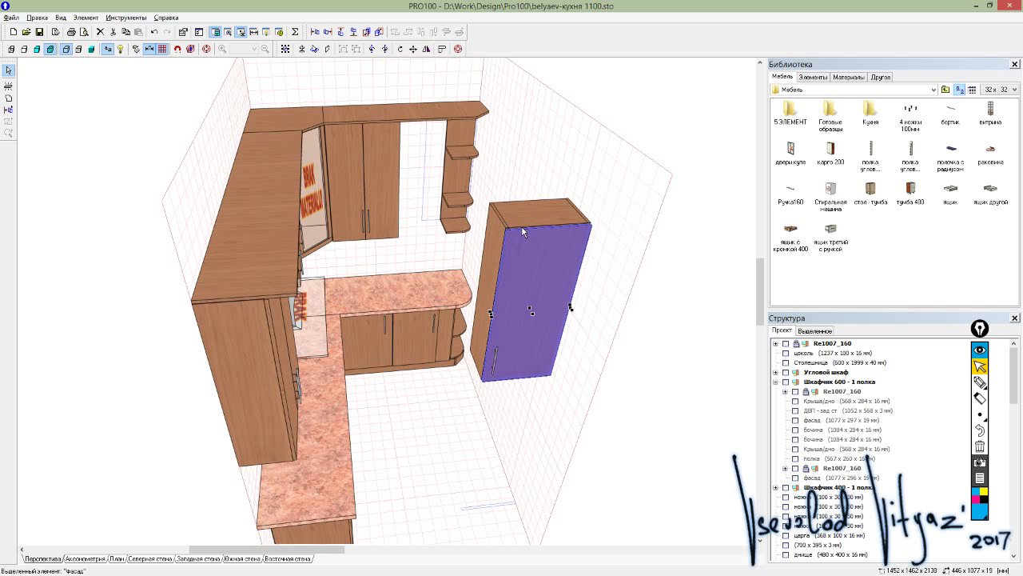
- Inspect the door's 446 × 1077 outline in Редактор форм, then close it and select the side panel
double_click(589, 230)
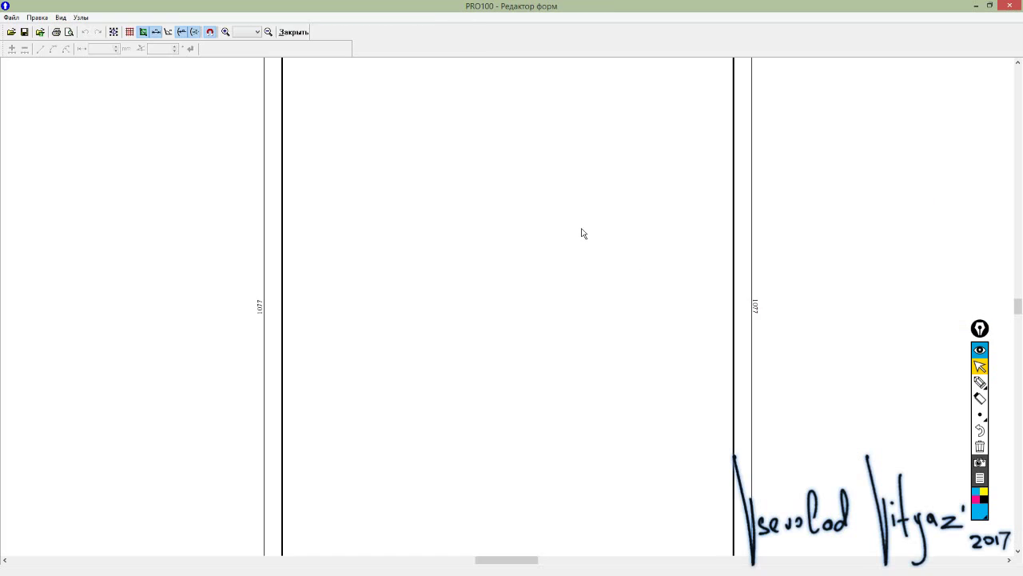
scroll(581, 232, down, 1)
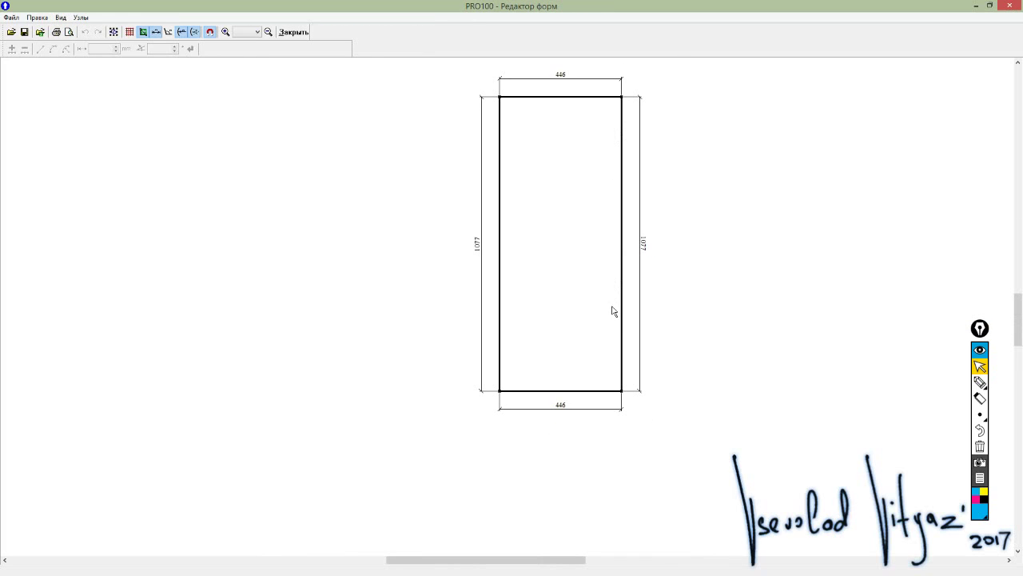
click(293, 32)
click(476, 237)
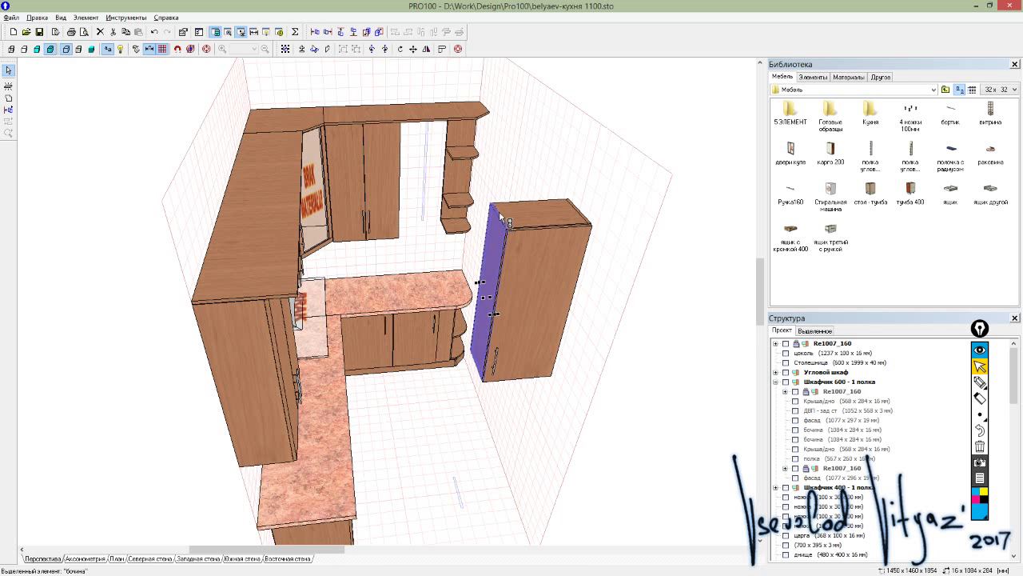
drag(503, 220, 517, 221)
scroll(518, 221, up, 2)
scroll(530, 194, up, 5)
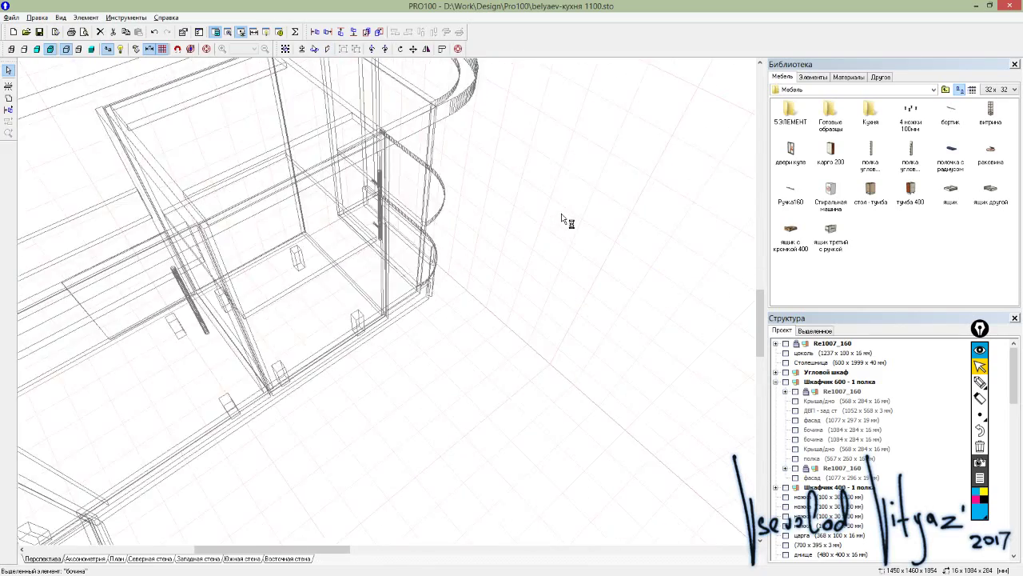
scroll(608, 240, down, 2)
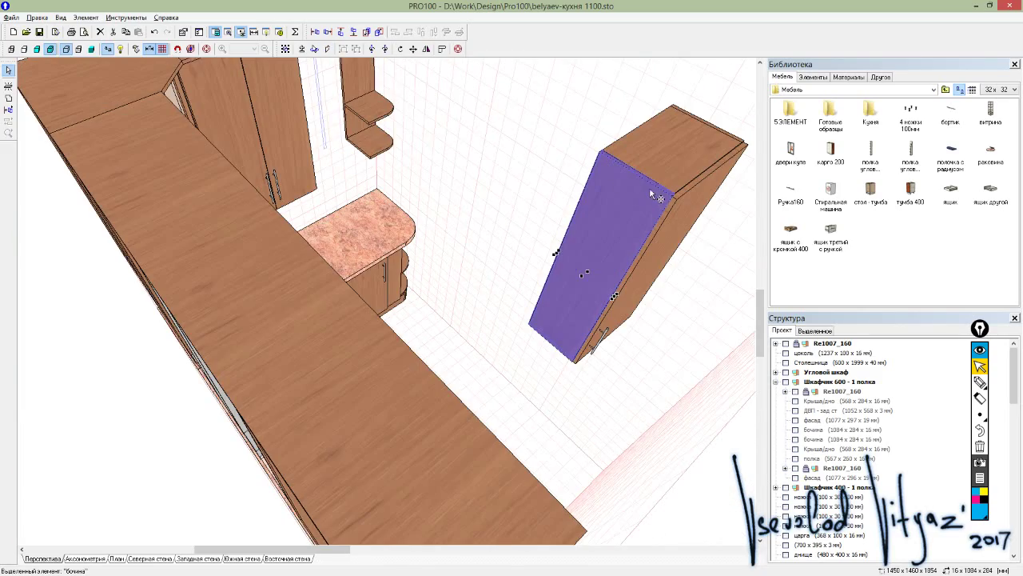
drag(628, 160, 657, 153)
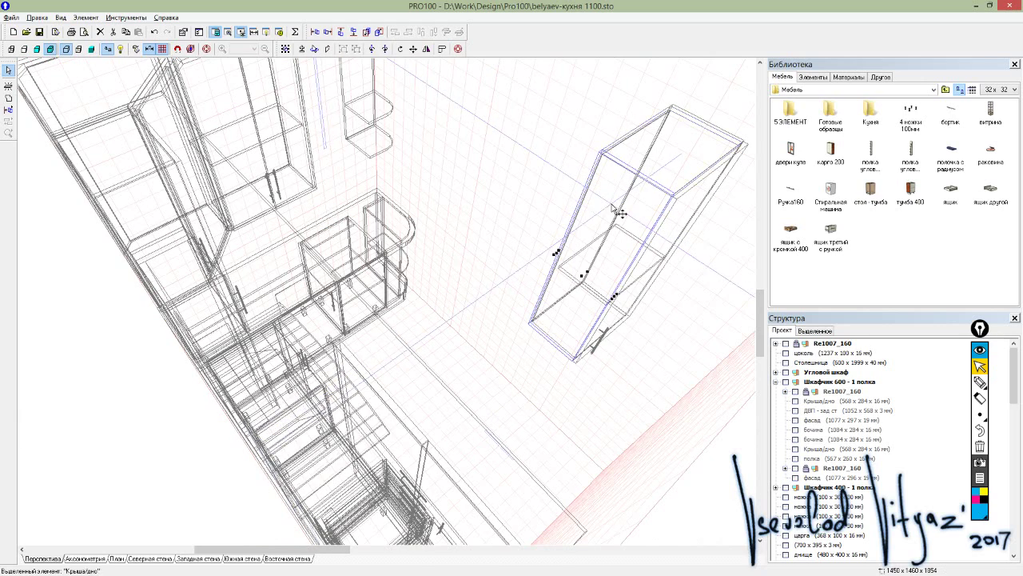
shift+click(647, 157)
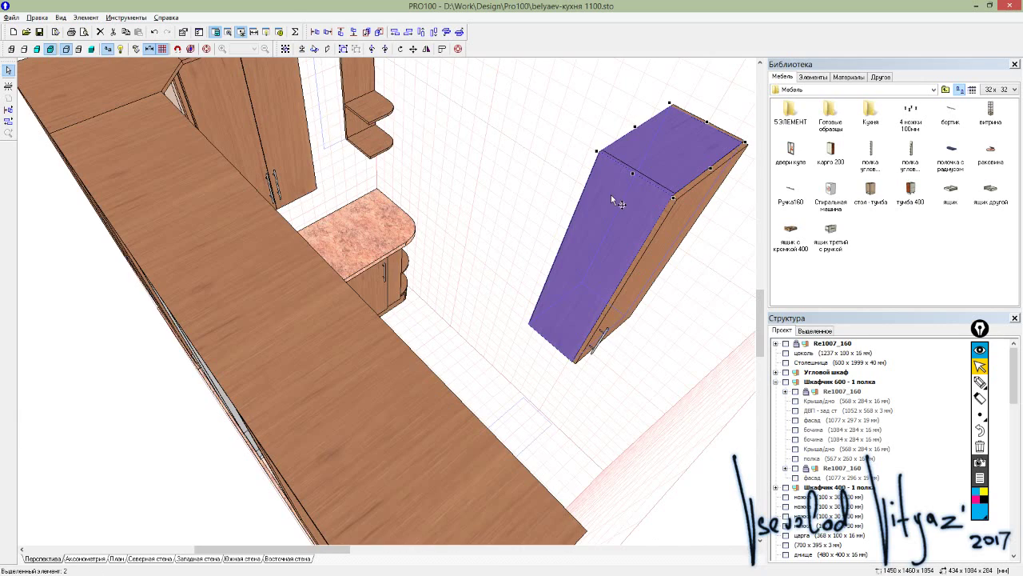
click(571, 115)
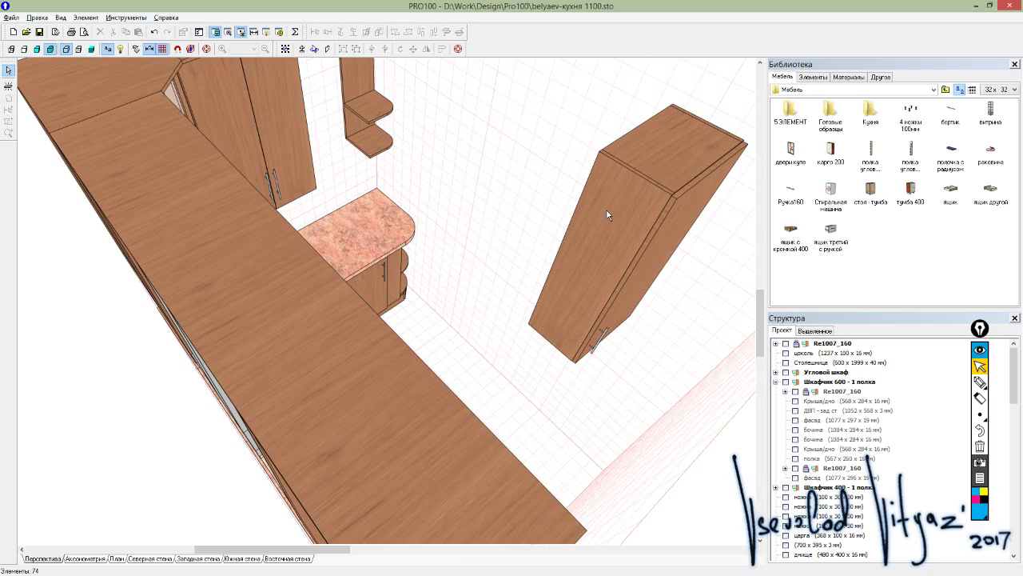
- Undo the move so Шкафчик 400 returns to the upper row, then view the kitchen corner
middle_drag(609, 200, 512, 252)
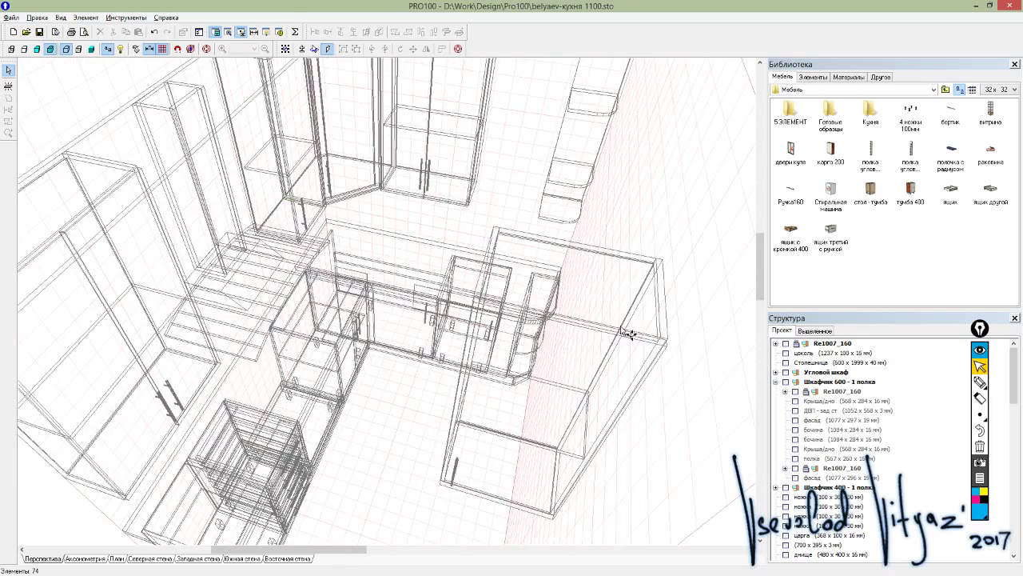
scroll(512, 252, down, 3)
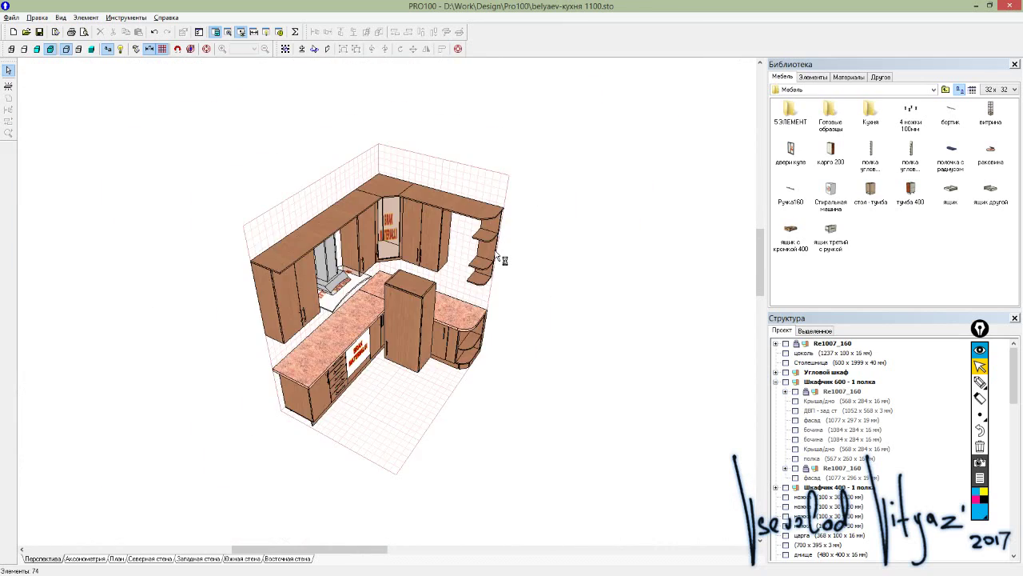
scroll(498, 258, up, 2)
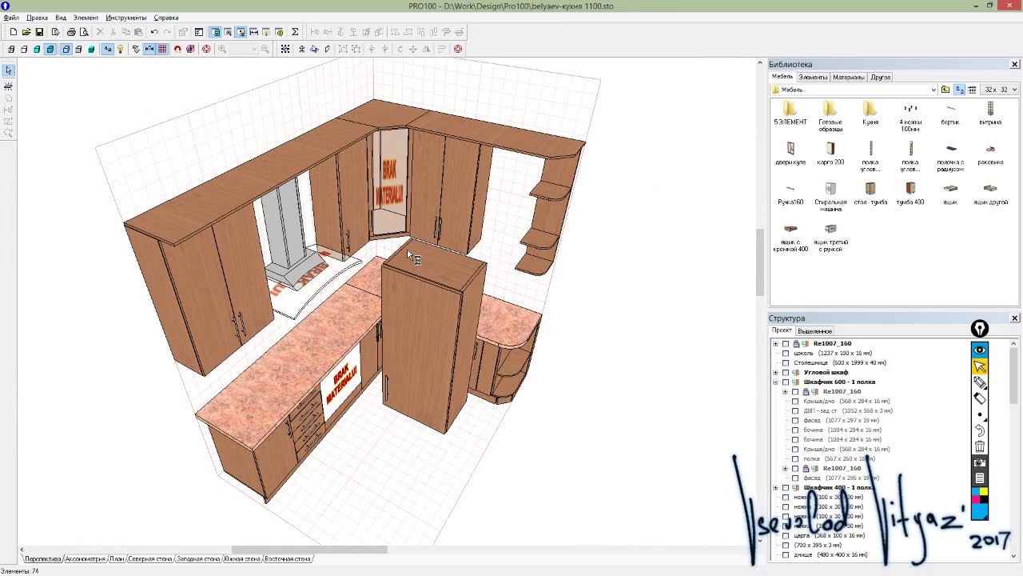
mouse_move(414, 202)
mouse_down()
mouse_move(418, 228)
mouse_move(425, 203)
mouse_up()
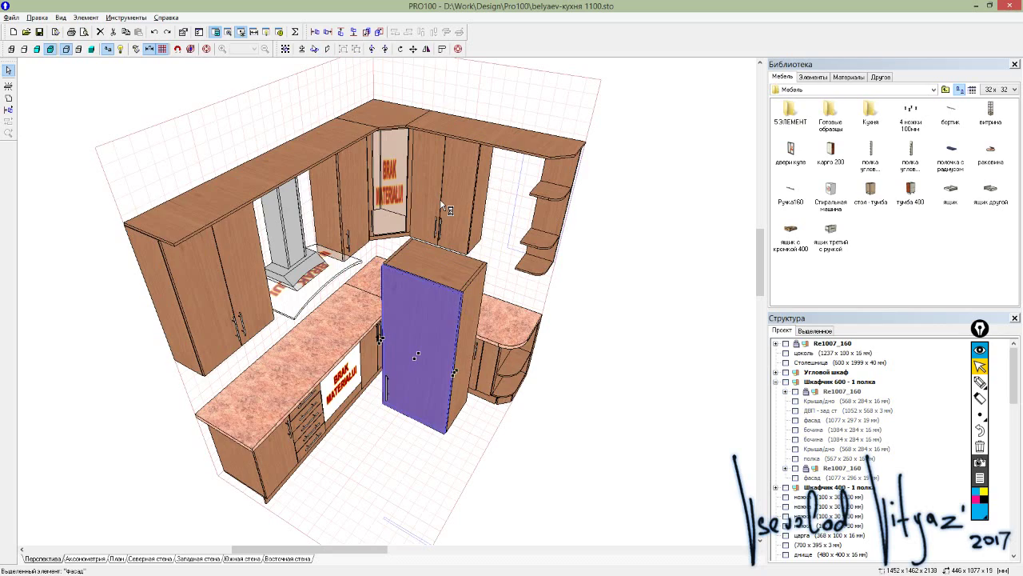
key(ctrl+z)
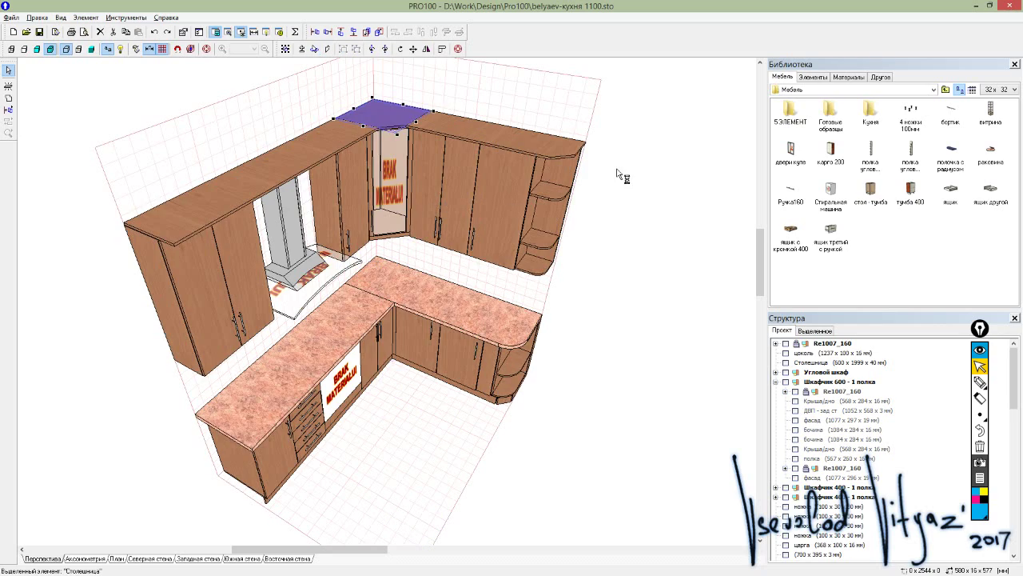
click(616, 190)
mouse_move(616, 189)
right_down()
mouse_move(458, 240)
mouse_move(405, 343)
mouse_move(406, 394)
right_up()
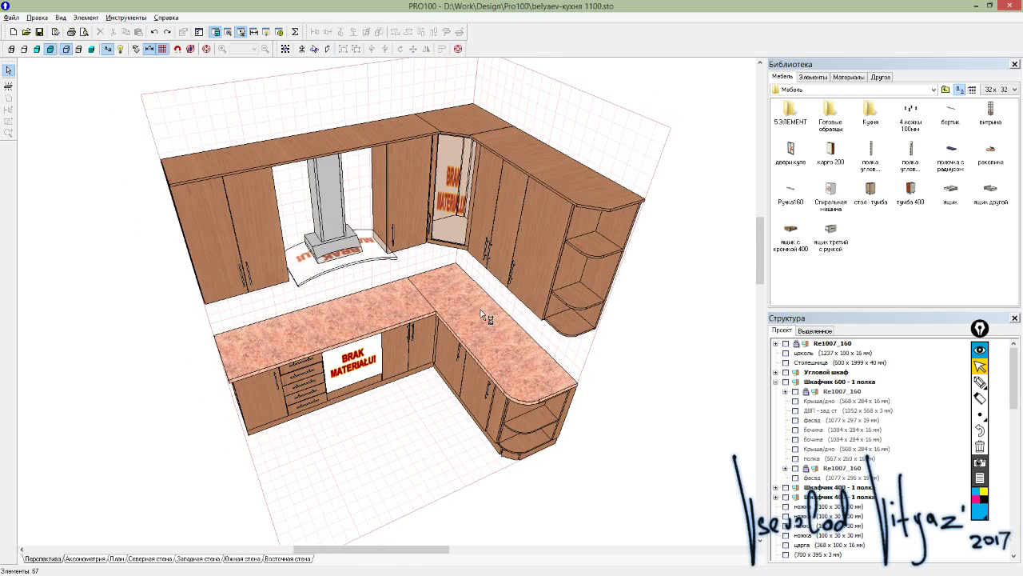
right_drag(368, 436, 379, 444)
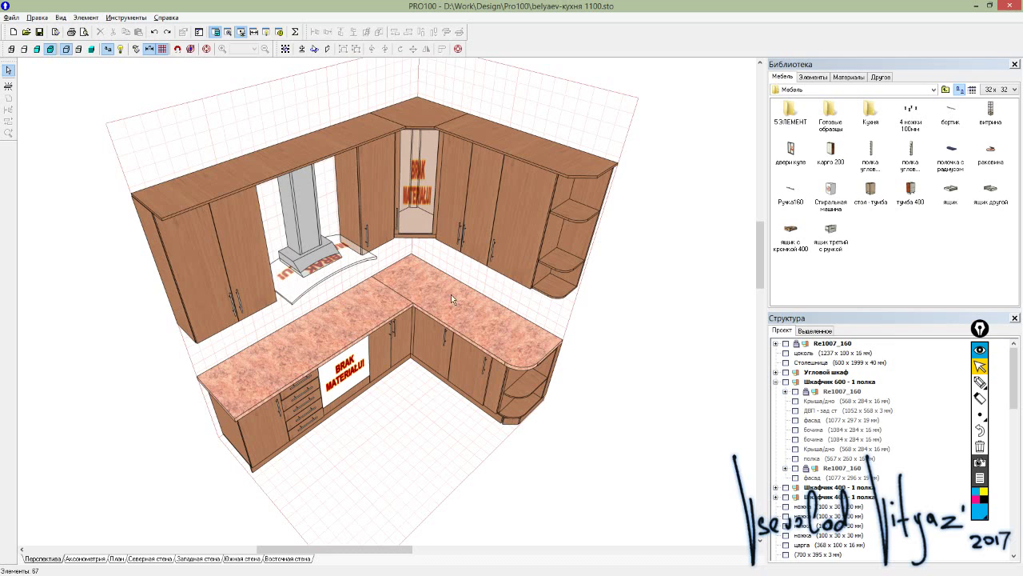
- Open the project report, scroll through the Список деталей parts list, and close it
click(295, 32)
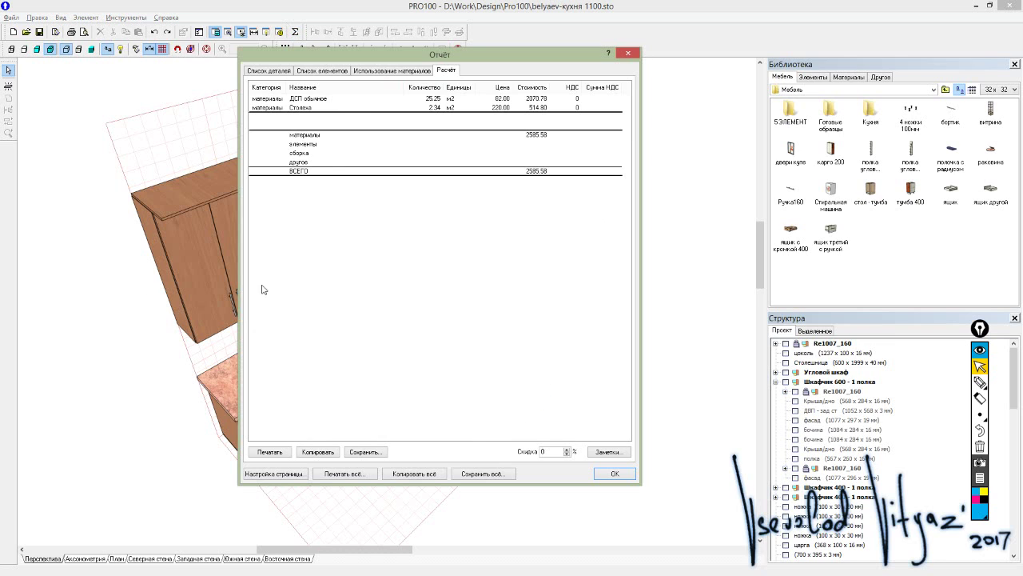
click(334, 70)
click(372, 72)
click(269, 70)
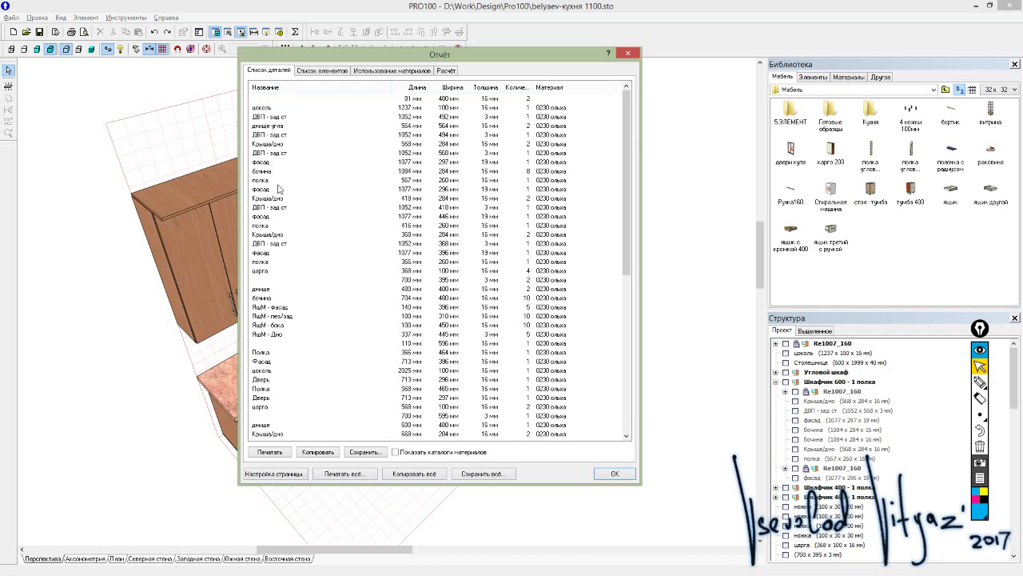
click(473, 182)
scroll(466, 193, down, 3)
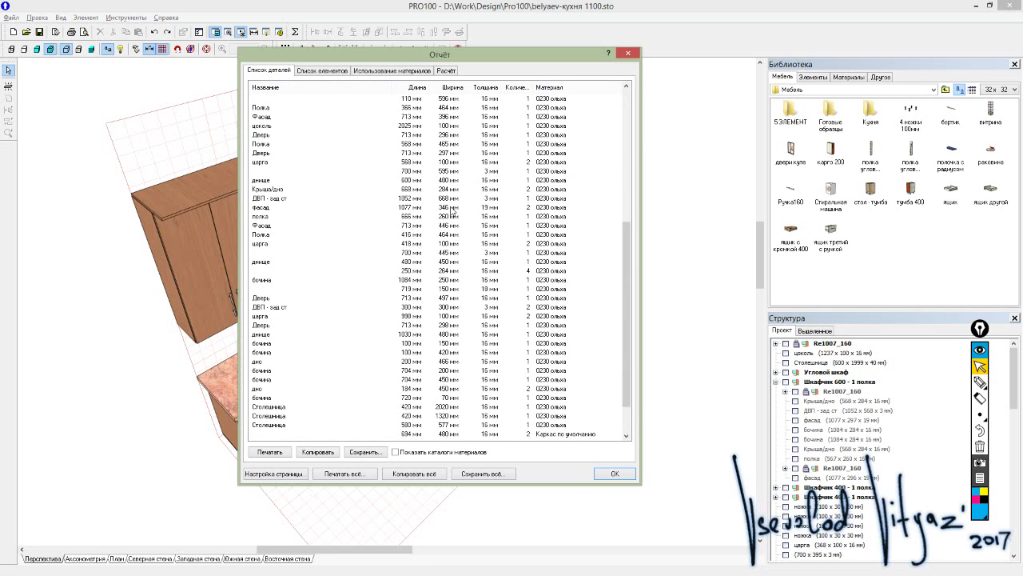
scroll(460, 207, down, 2)
scroll(448, 226, up, 3)
scroll(451, 229, up, 2)
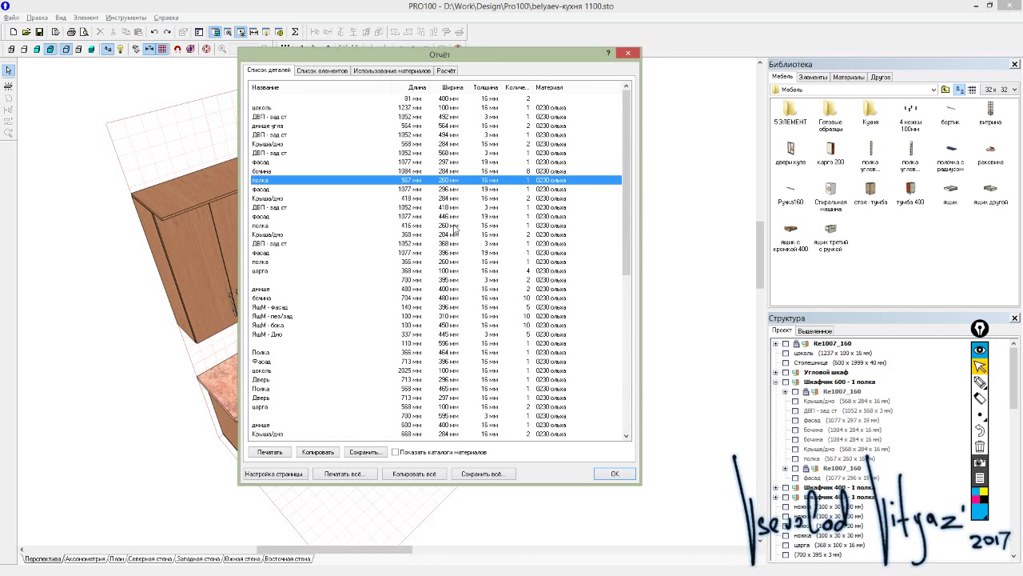
click(629, 52)
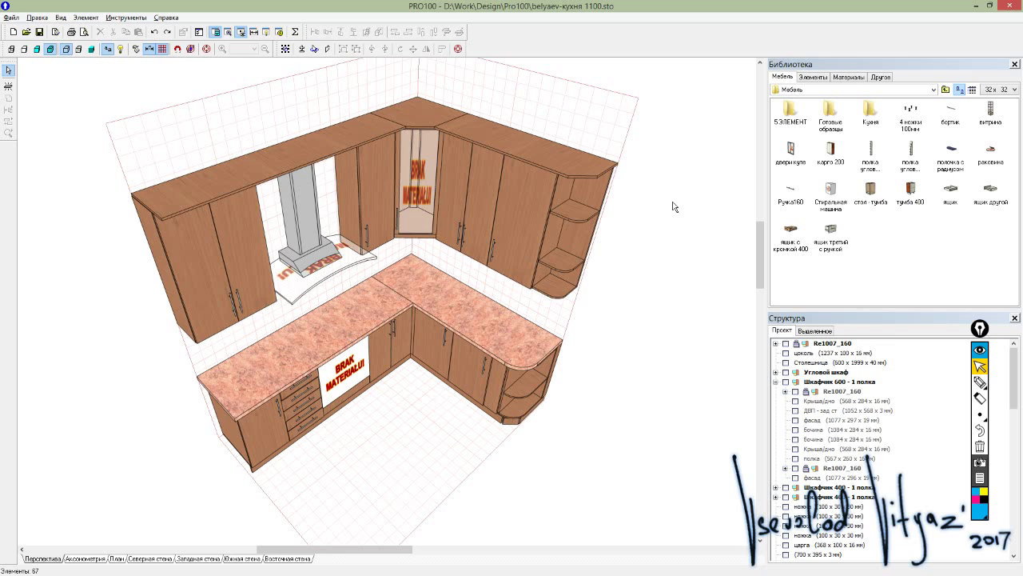
- Draw blue freehand outlines over the worktop sections, corner lower cabinets and floor, then stop drawing
click(980, 383)
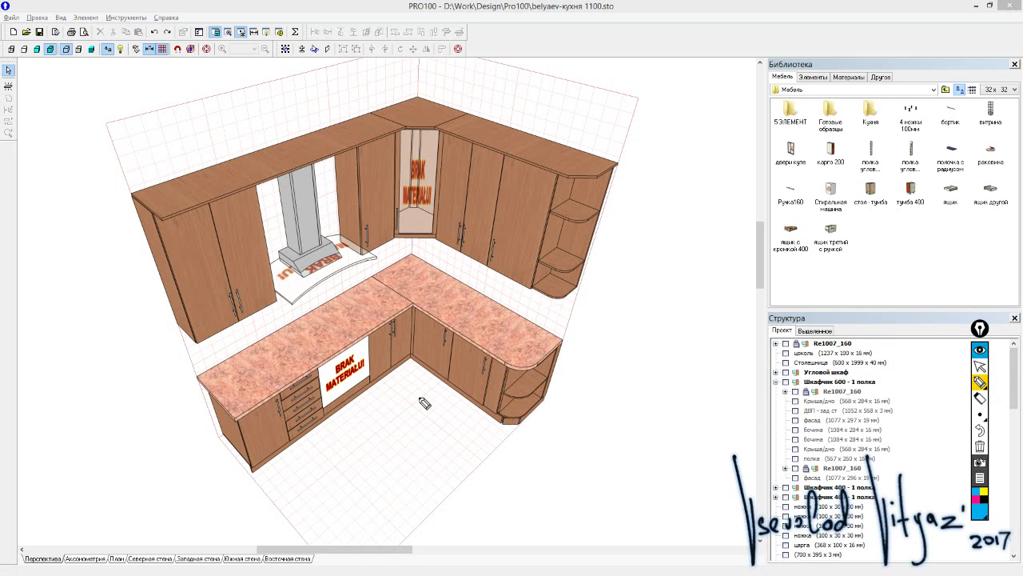
mouse_move(343, 281)
mouse_down()
mouse_move(329, 492)
mouse_move(674, 493)
mouse_move(721, 279)
mouse_move(414, 248)
mouse_move(340, 276)
mouse_move(332, 289)
mouse_move(439, 248)
mouse_up()
drag(364, 344, 398, 297)
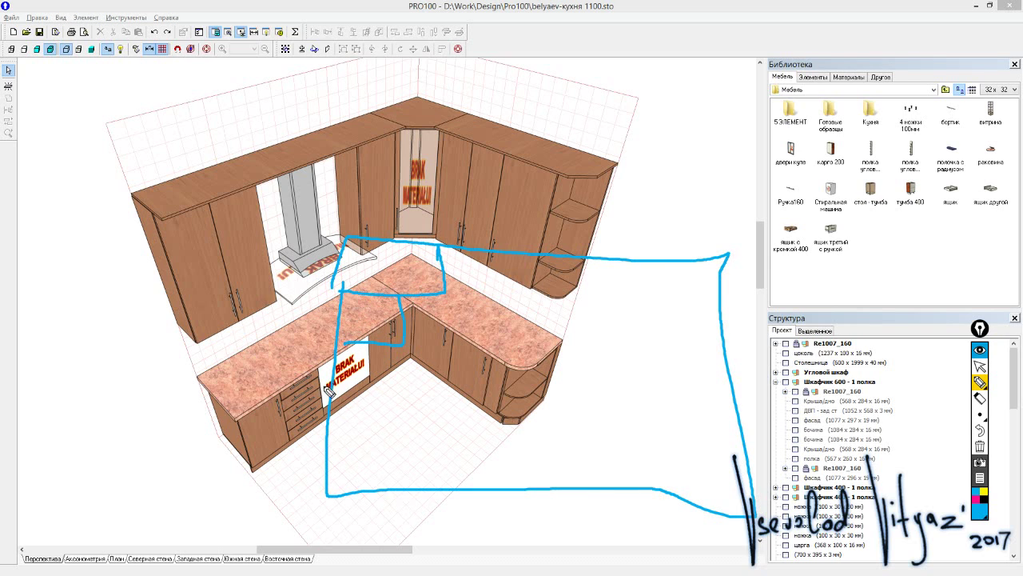
mouse_move(404, 349)
mouse_down()
mouse_move(478, 356)
mouse_move(341, 396)
mouse_up()
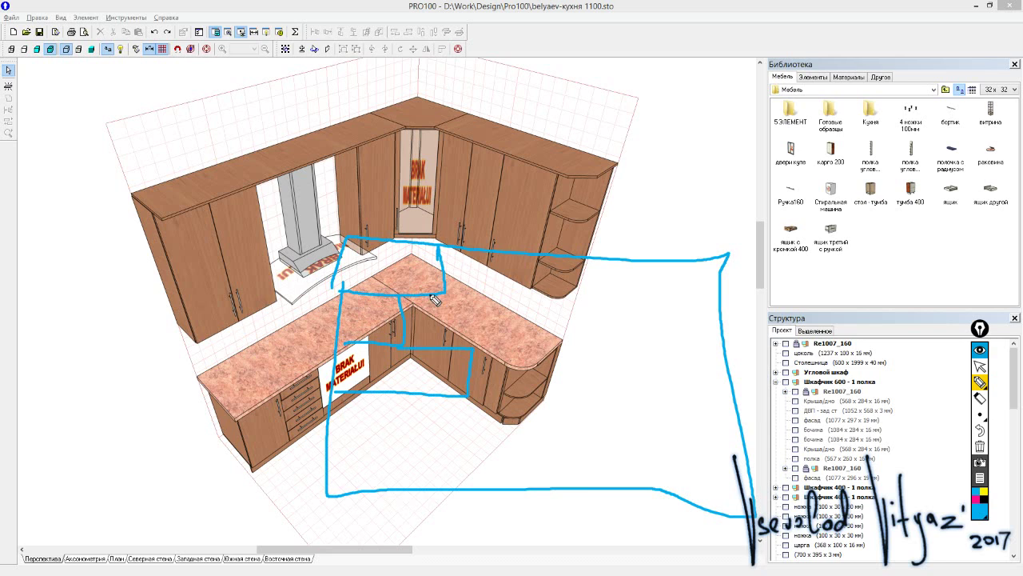
mouse_move(434, 299)
mouse_down()
mouse_move(506, 296)
mouse_move(447, 347)
mouse_up()
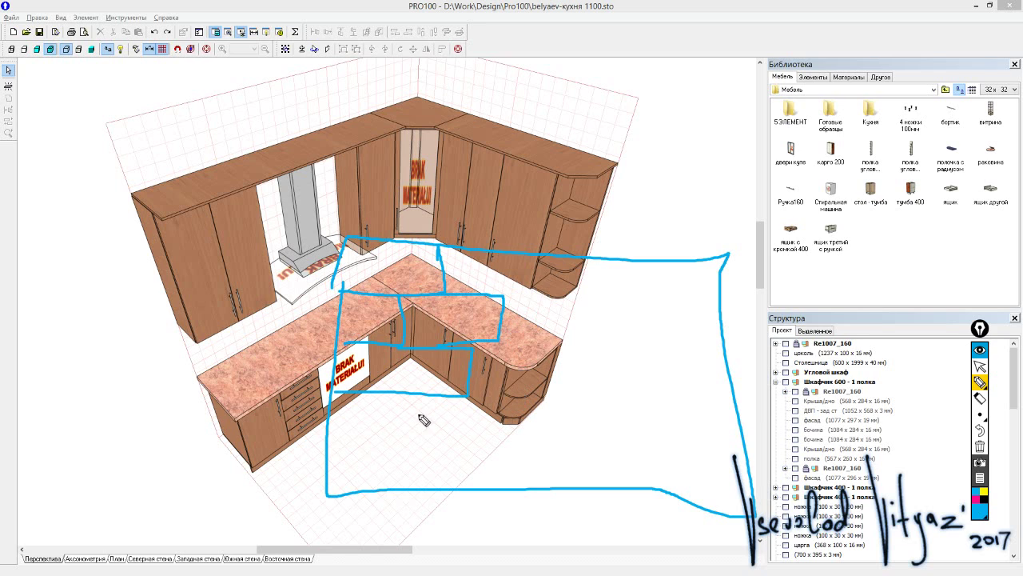
mouse_move(342, 457)
mouse_down()
mouse_move(418, 448)
mouse_move(419, 463)
mouse_move(560, 424)
mouse_move(481, 405)
mouse_up()
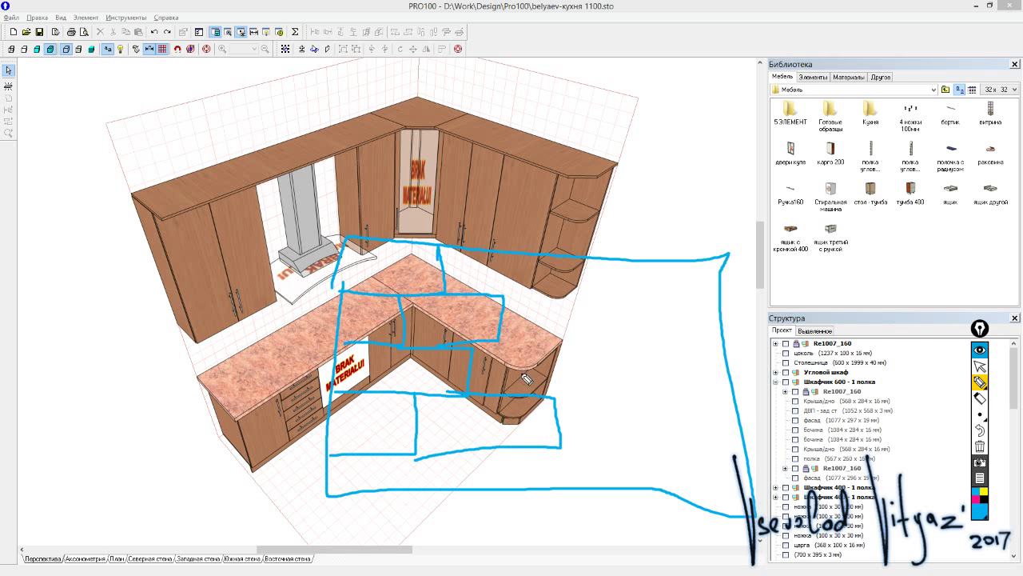
click(979, 366)
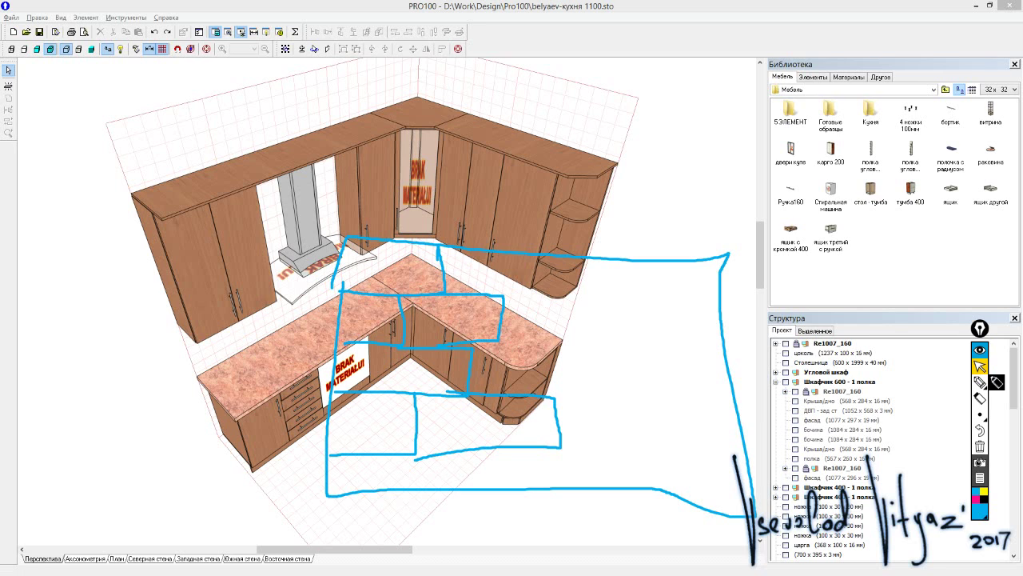
- View the ru.pro100.eu site, erase the sketched outlines, and close Chrome
key(alt+Tab)
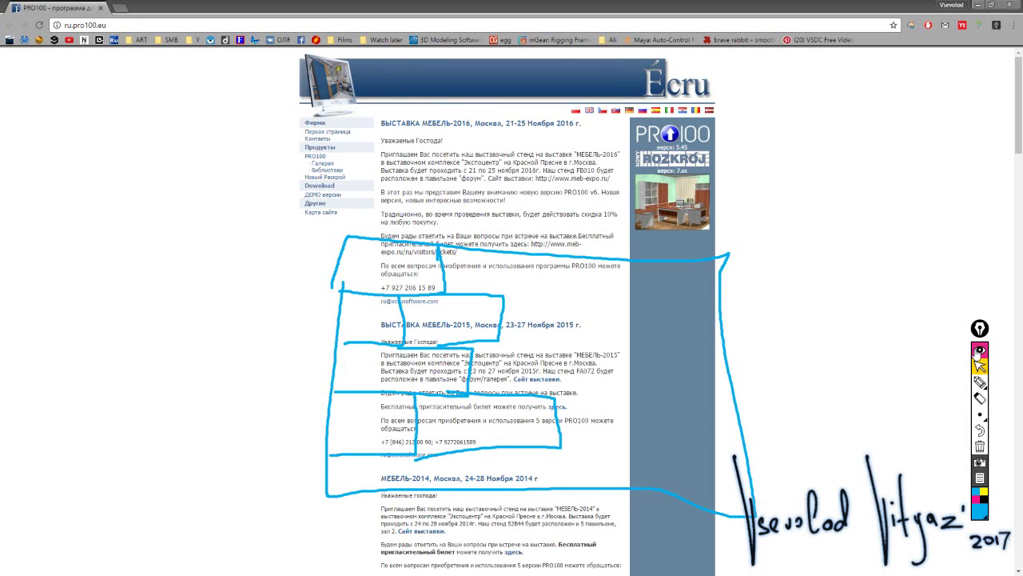
click(980, 446)
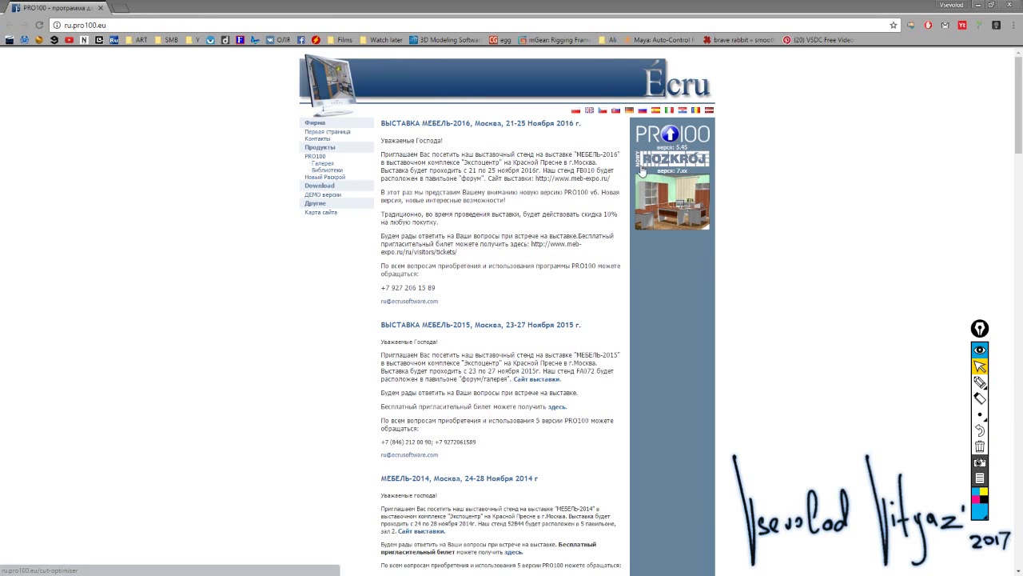
click(1009, 7)
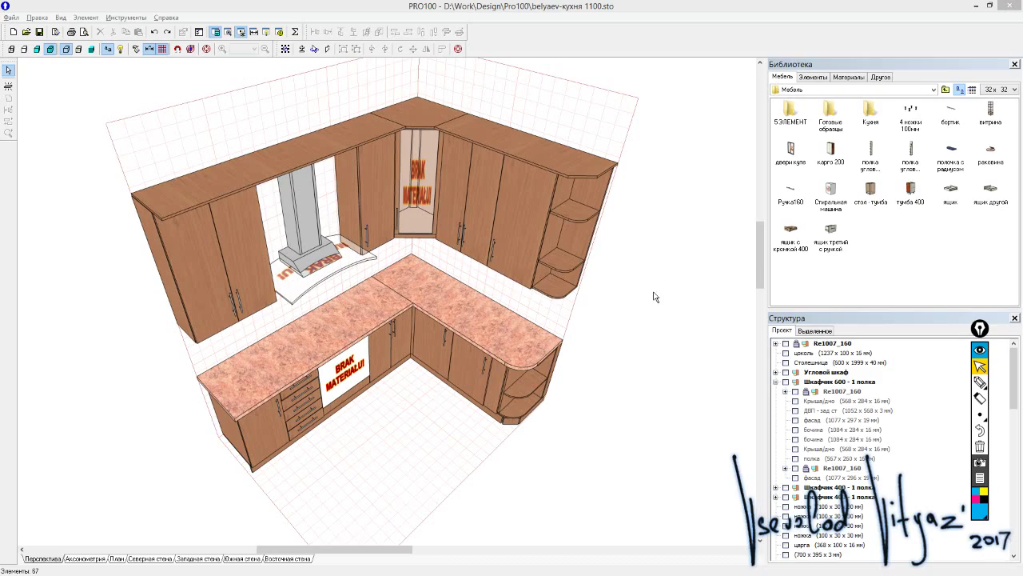
- Orbit the kitchen to a wider corner view and glance at the Σ parts report again
mouse_move(655, 297)
middle_down()
mouse_move(676, 295)
mouse_move(657, 282)
middle_up()
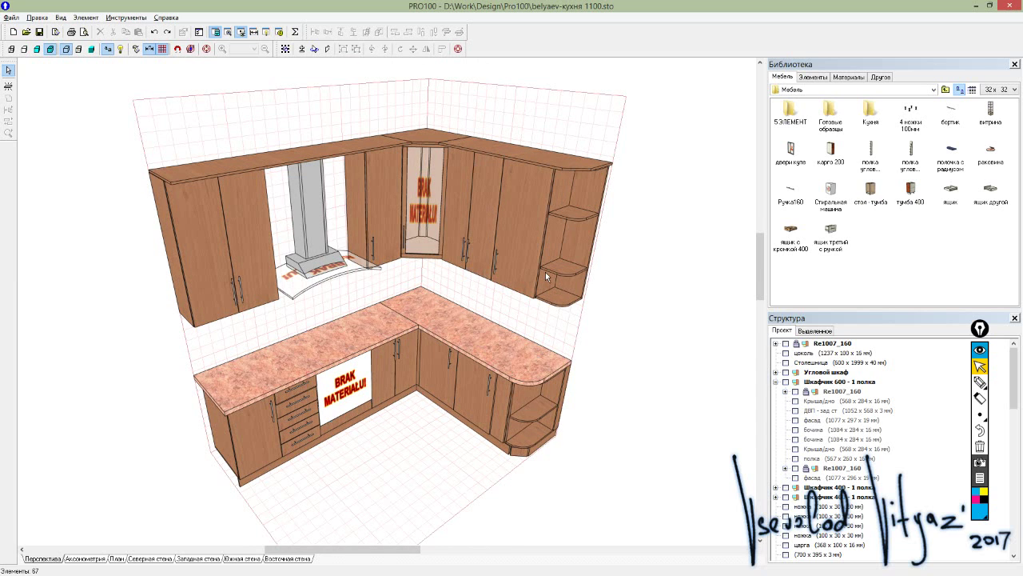
click(295, 32)
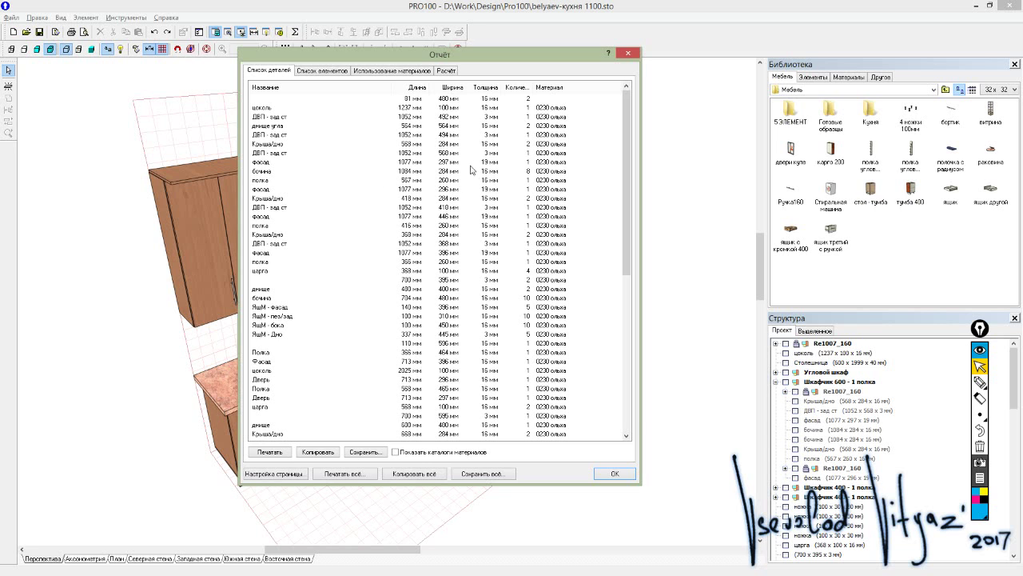
click(628, 53)
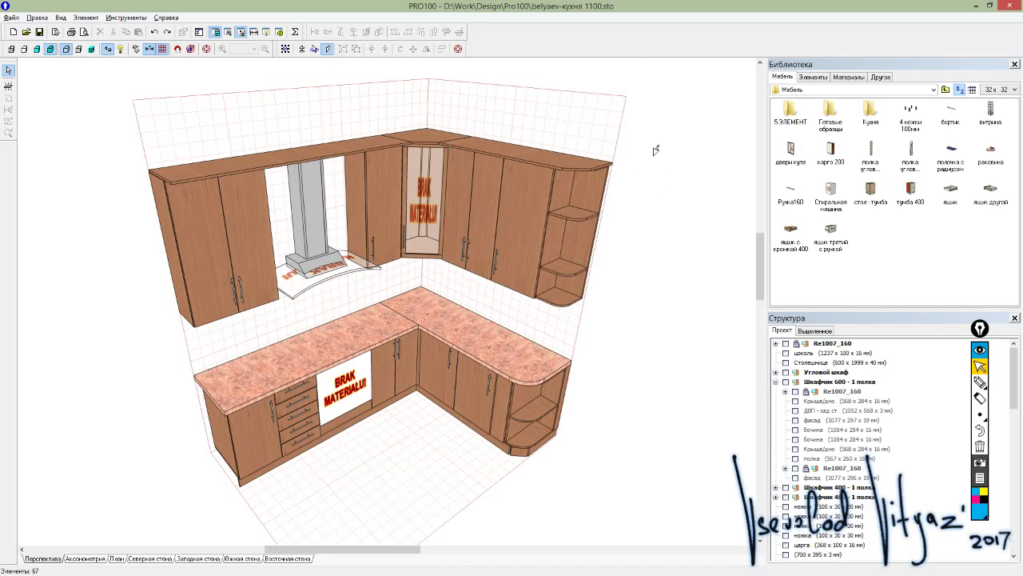
middle_drag(656, 152, 649, 154)
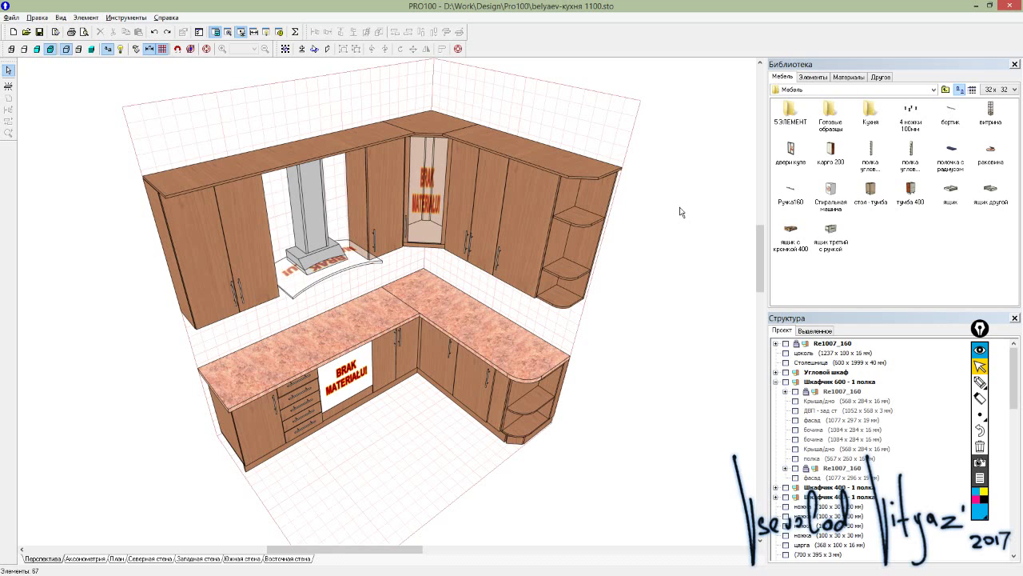
click(980, 382)
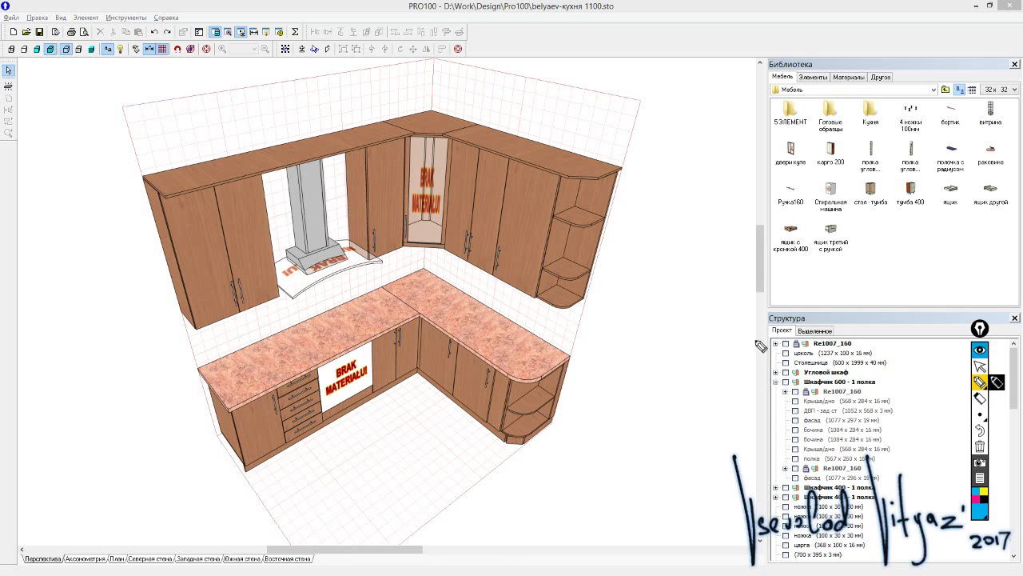
drag(198, 136, 204, 176)
drag(212, 286, 216, 169)
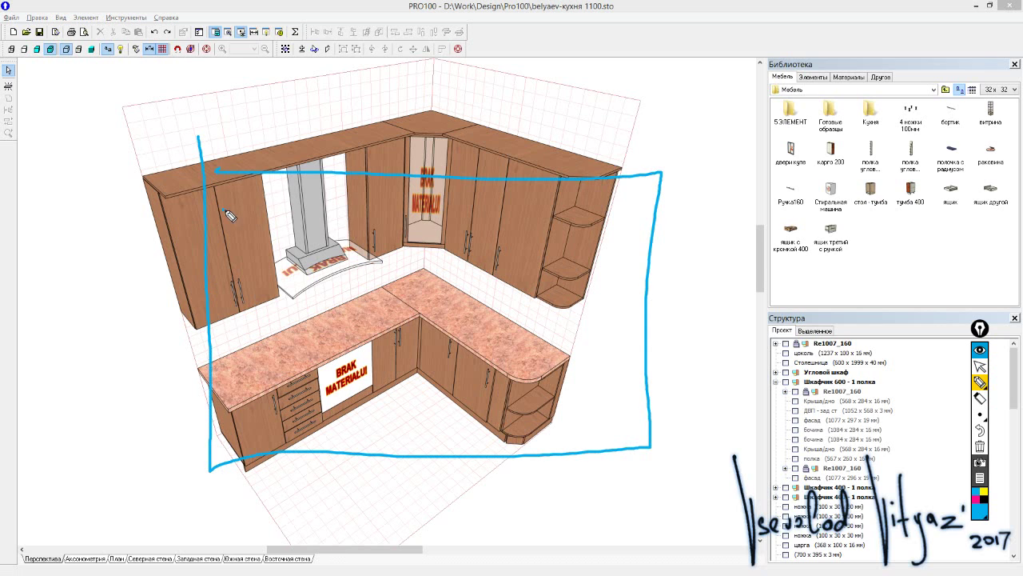
drag(221, 210, 568, 198)
drag(231, 266, 479, 267)
drag(222, 319, 560, 310)
drag(294, 267, 298, 345)
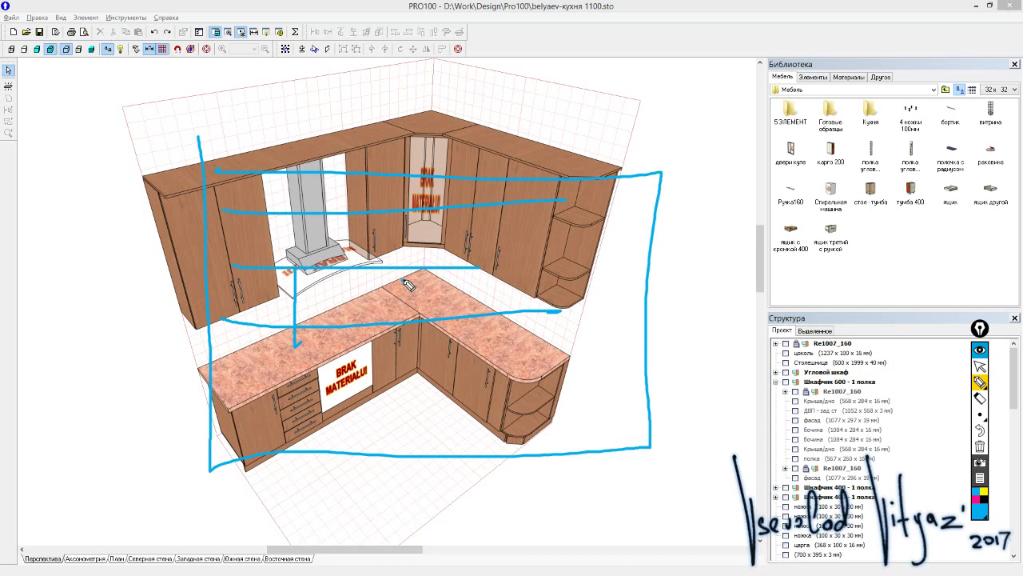
drag(404, 279, 403, 336)
drag(430, 230, 430, 286)
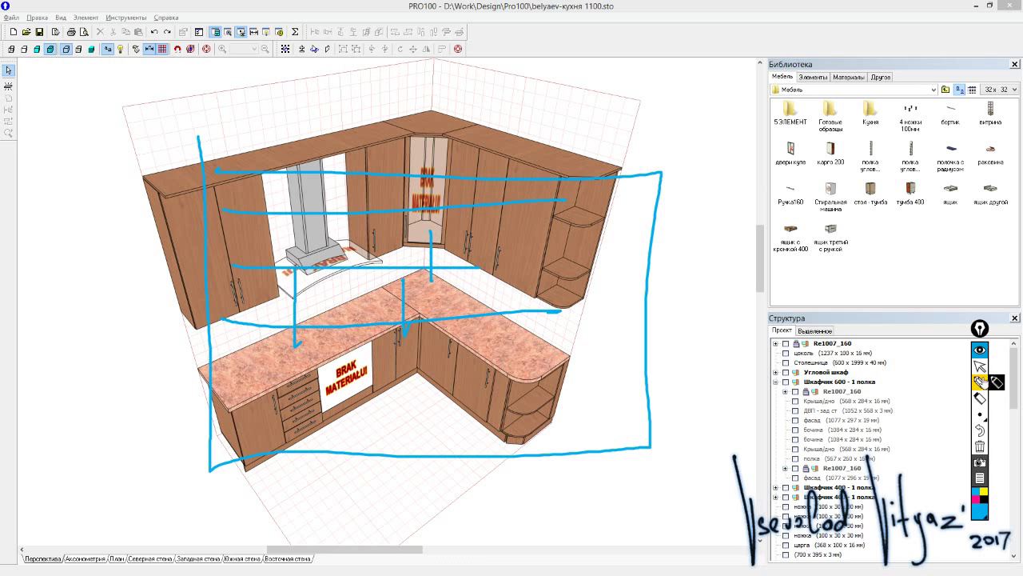
click(980, 350)
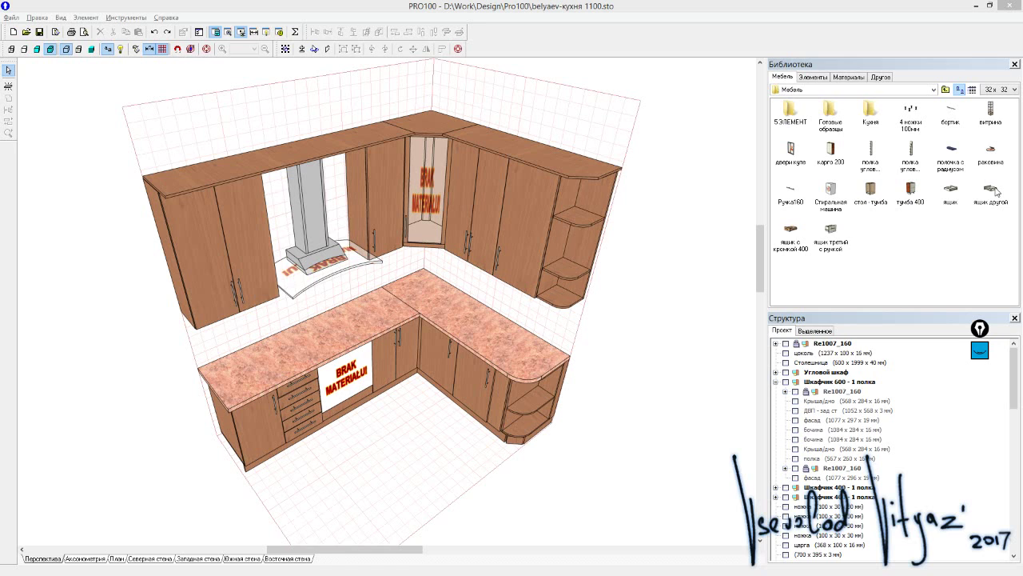
- Pick the ящик другой drawer item from the PRO100 library
click(996, 190)
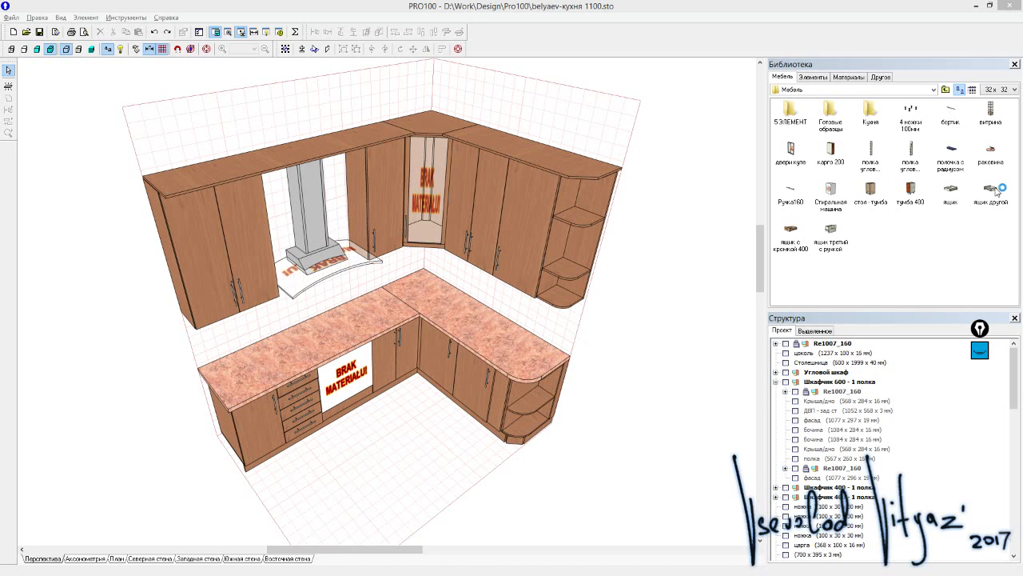